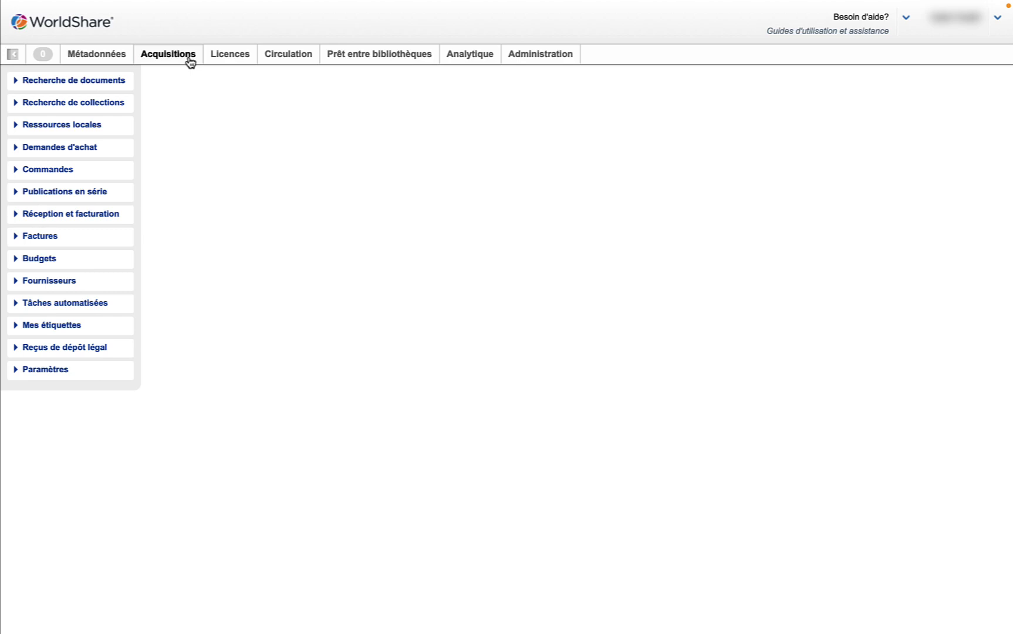
Create an order named "Leçons de linguistique" with the type Commande permanente and the supplier Rivo Inc., and save it
click(90, 170)
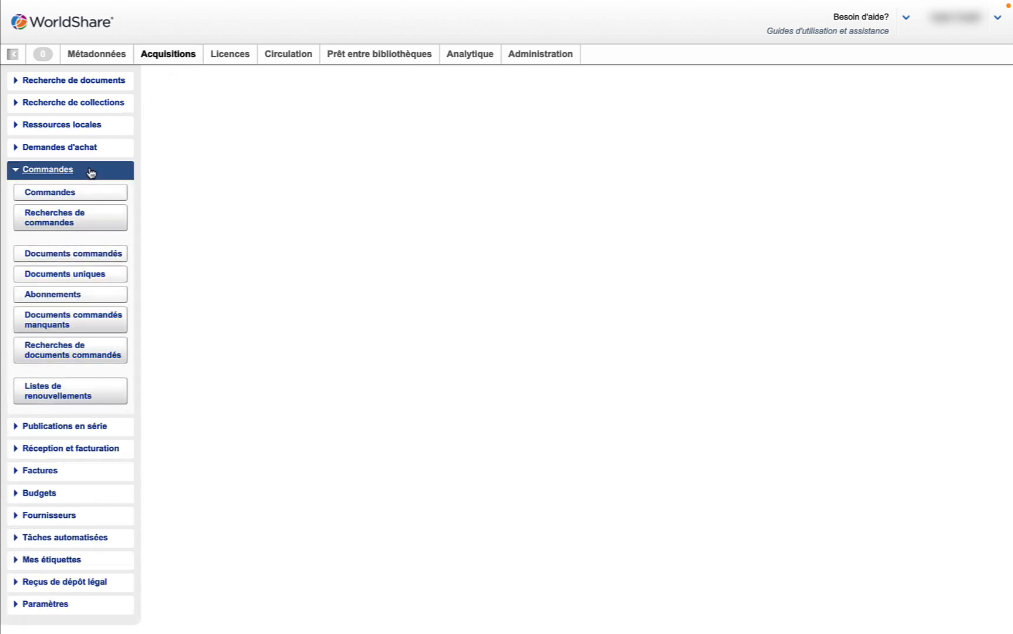
click(101, 194)
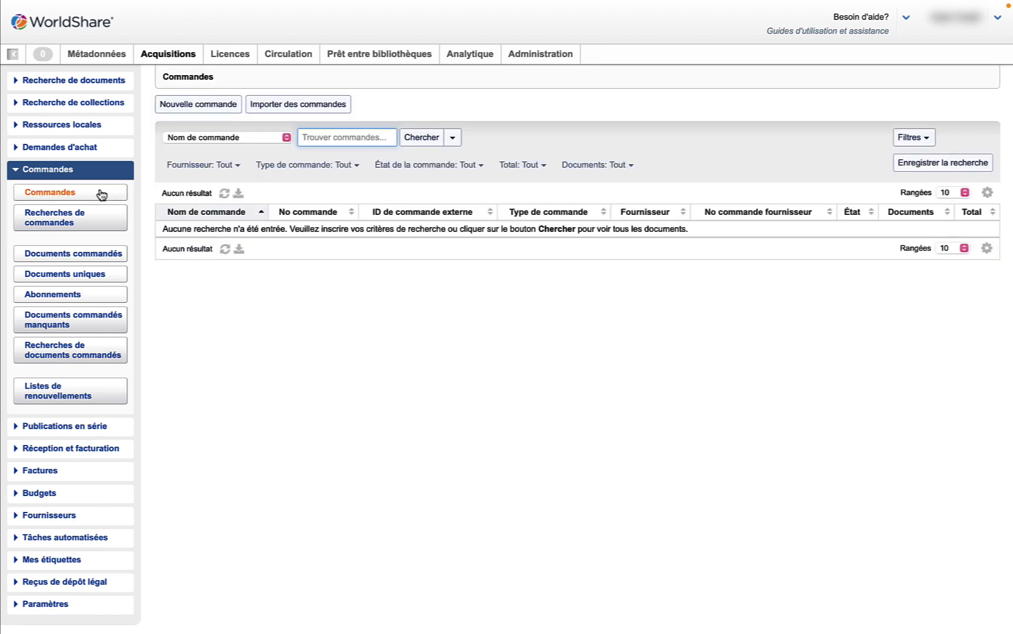
click(215, 108)
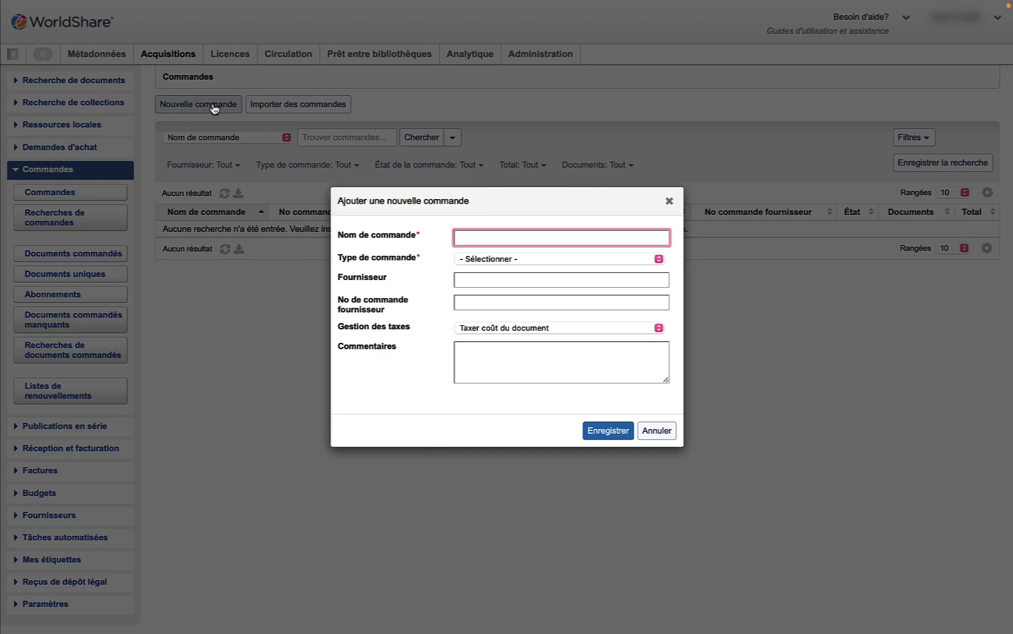
text(Leçons de linguistique)
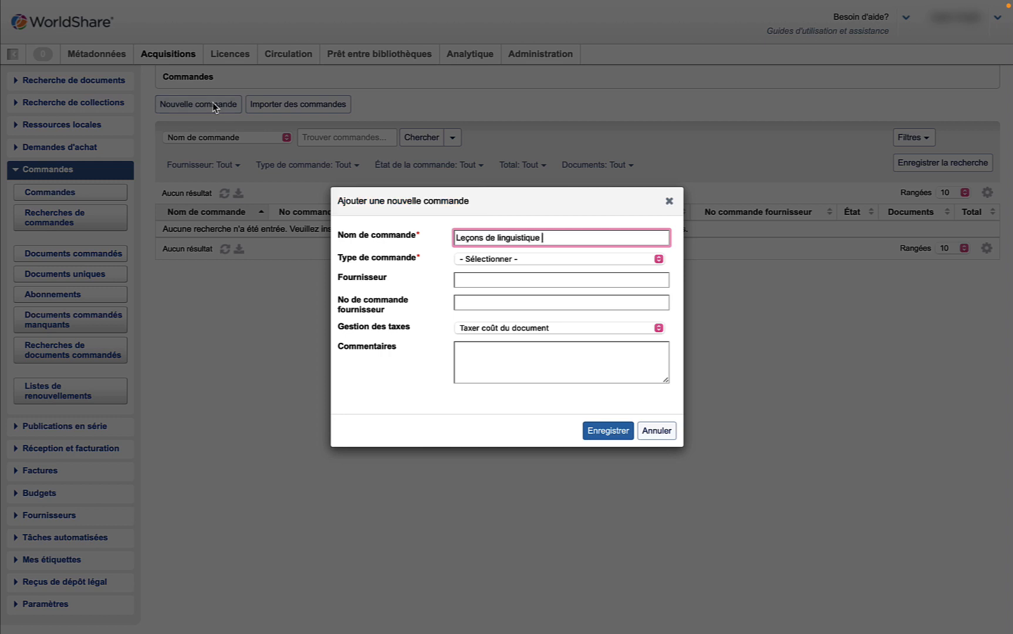
click(480, 261)
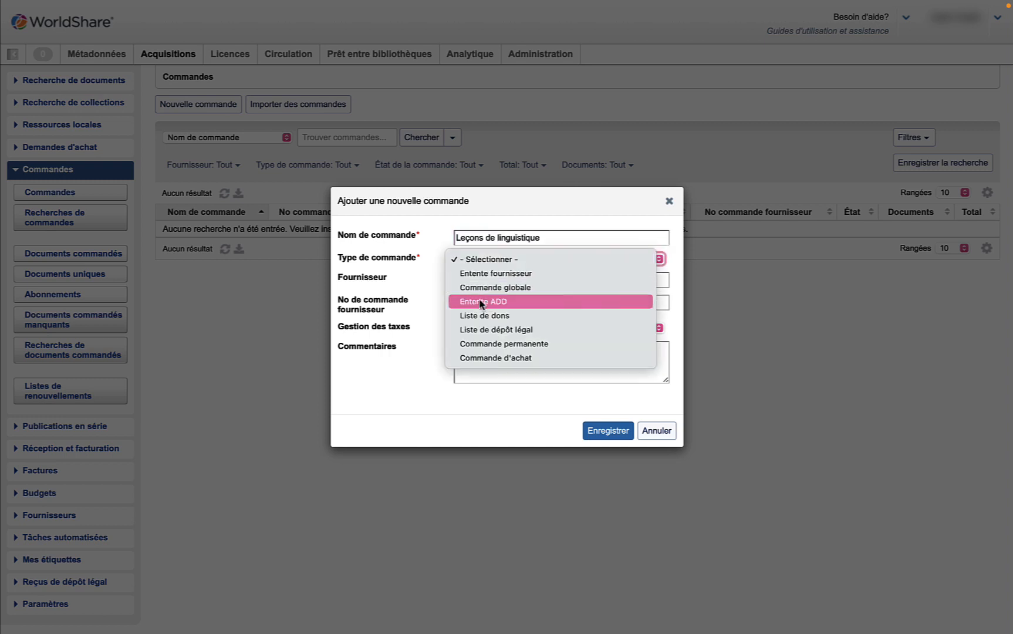
click(484, 346)
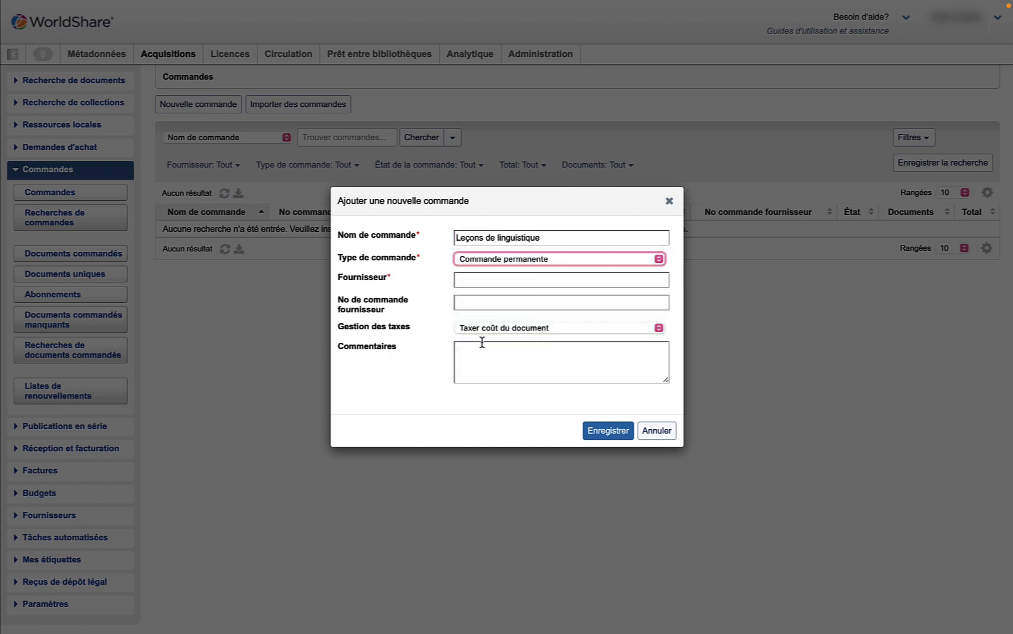
click(460, 281)
text(rivo)
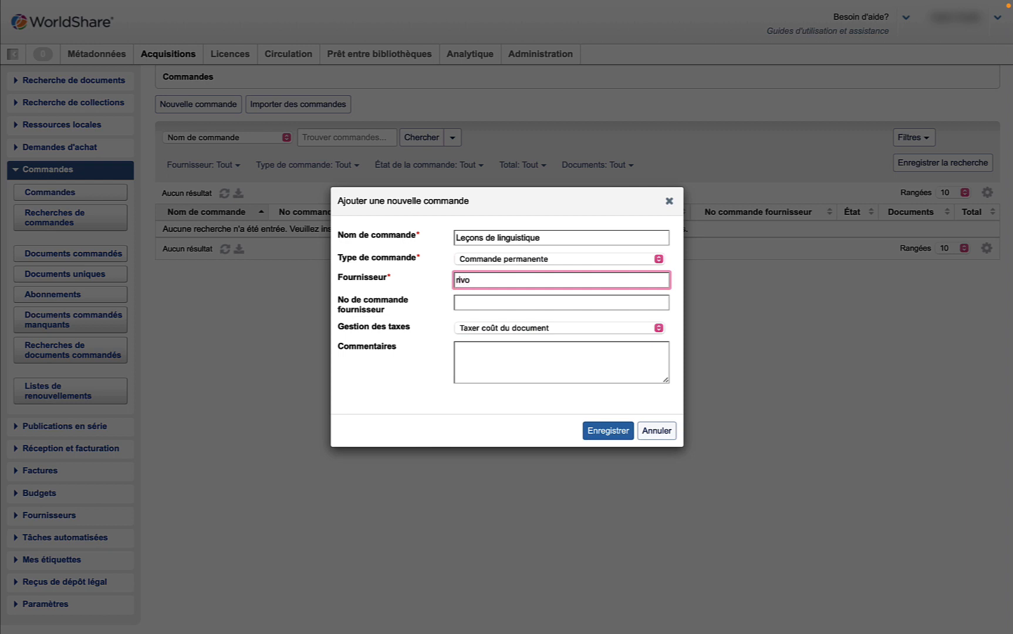
click(473, 295)
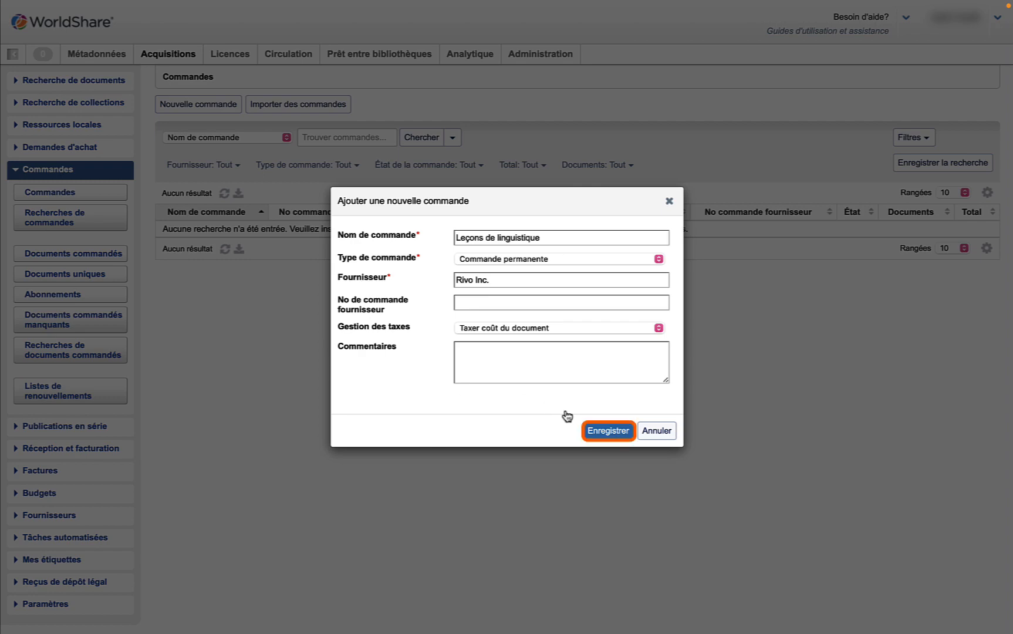
click(604, 431)
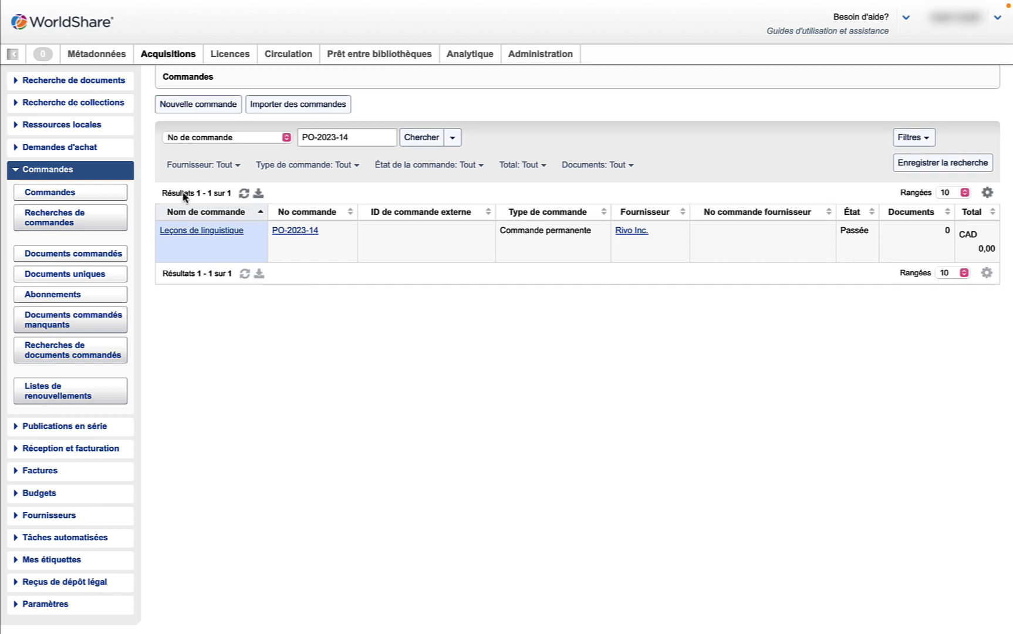
click(115, 82)
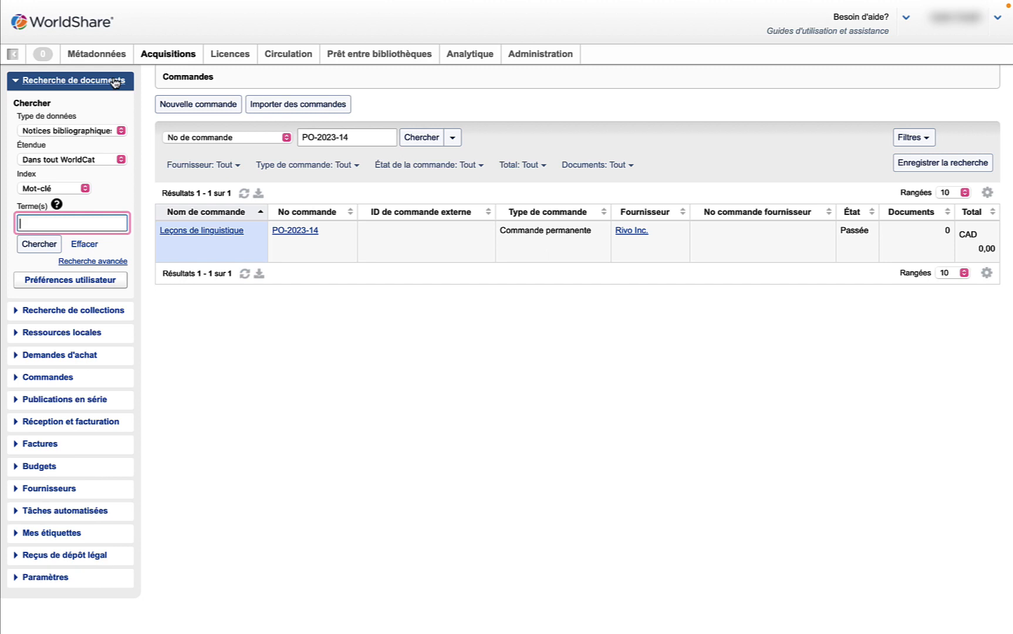
click(86, 188)
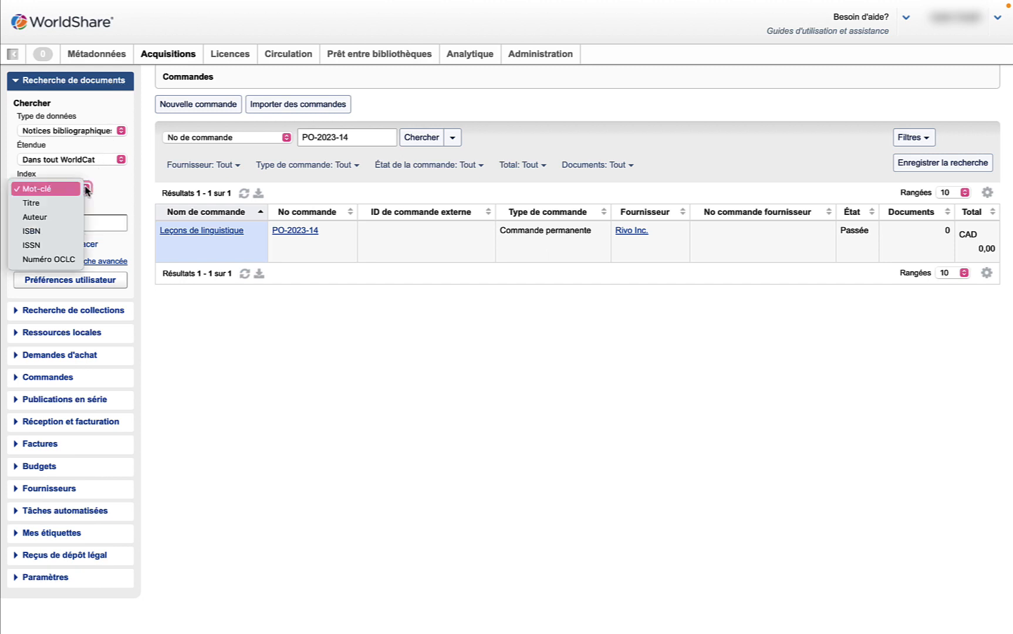
click(52, 230)
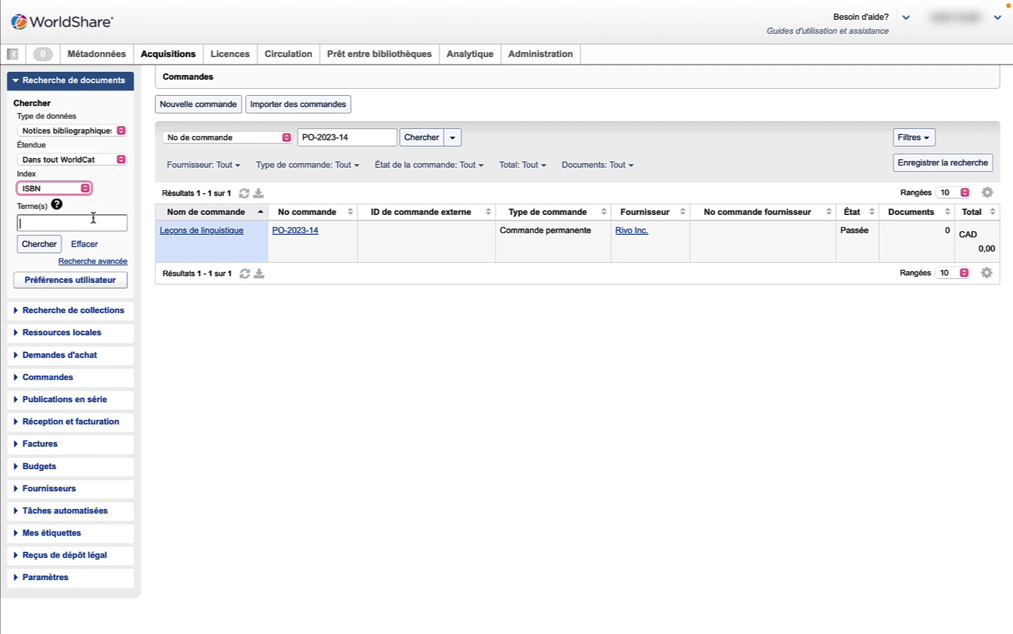
click(91, 224)
key(ctrl+v)
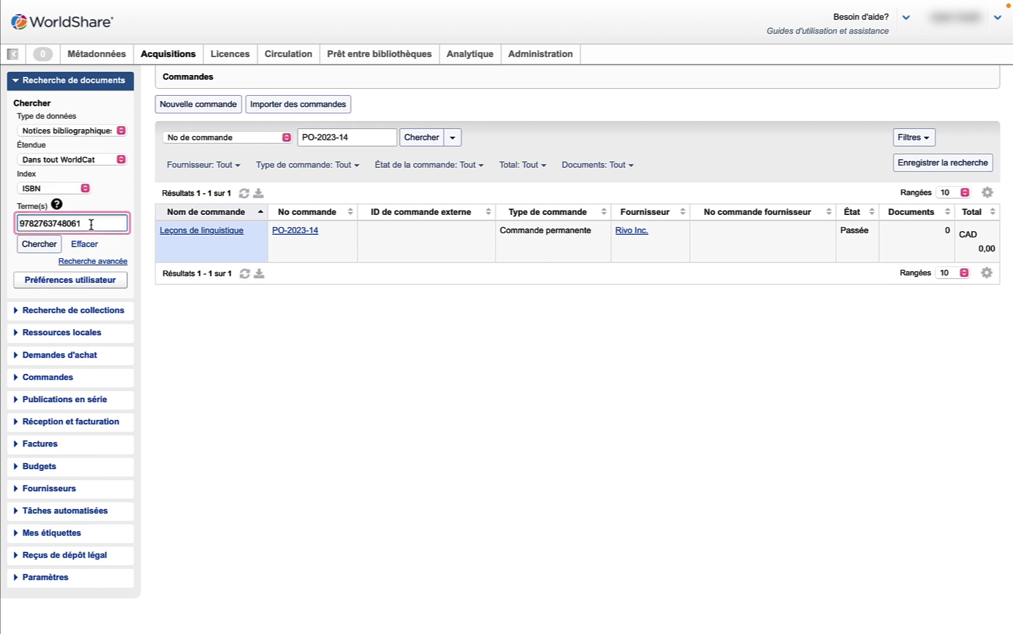
click(52, 244)
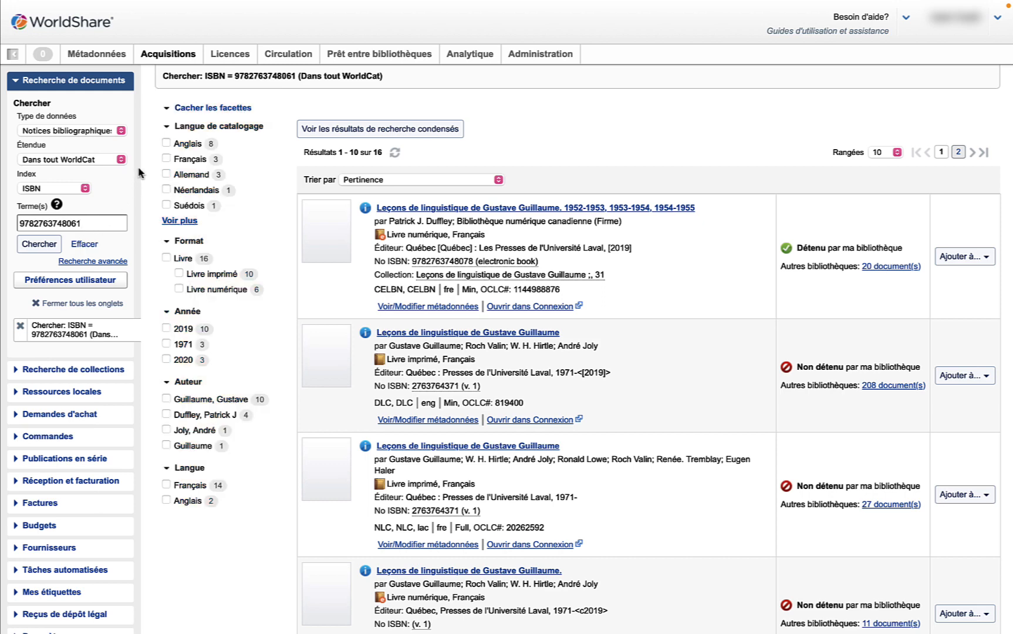
Filter the results to French as cataloguing language and view the record details of the printed 2019 edition
click(166, 159)
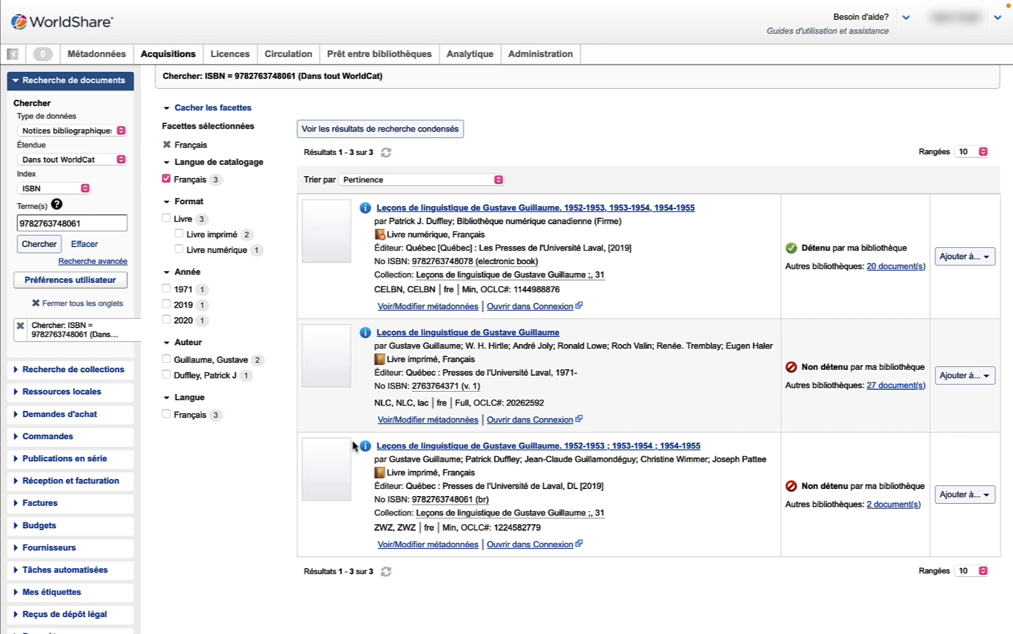
mouse_move(365, 447)
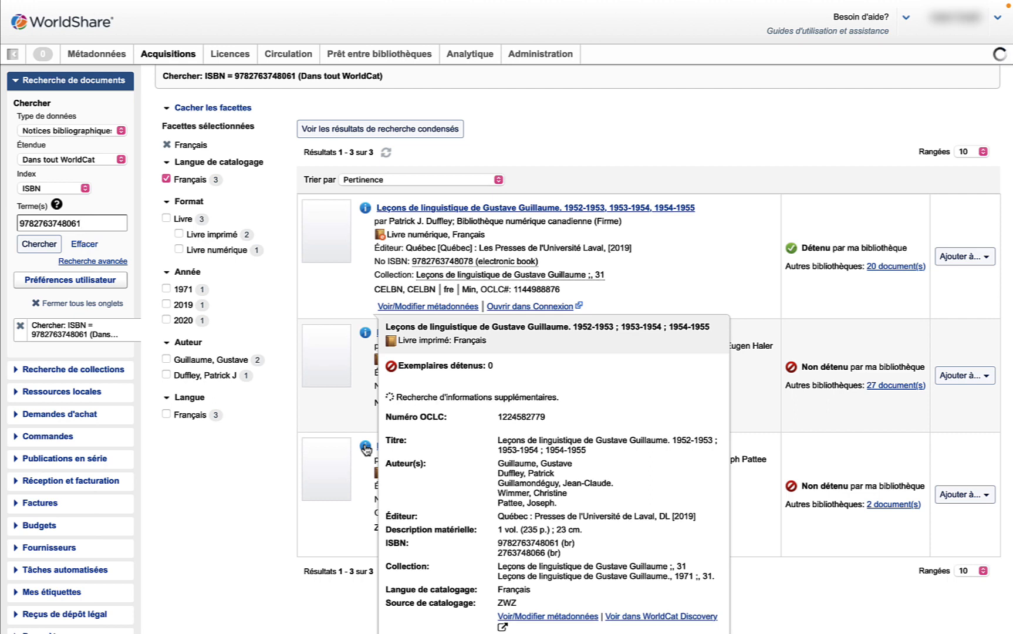
scroll(974, 456, down, 1)
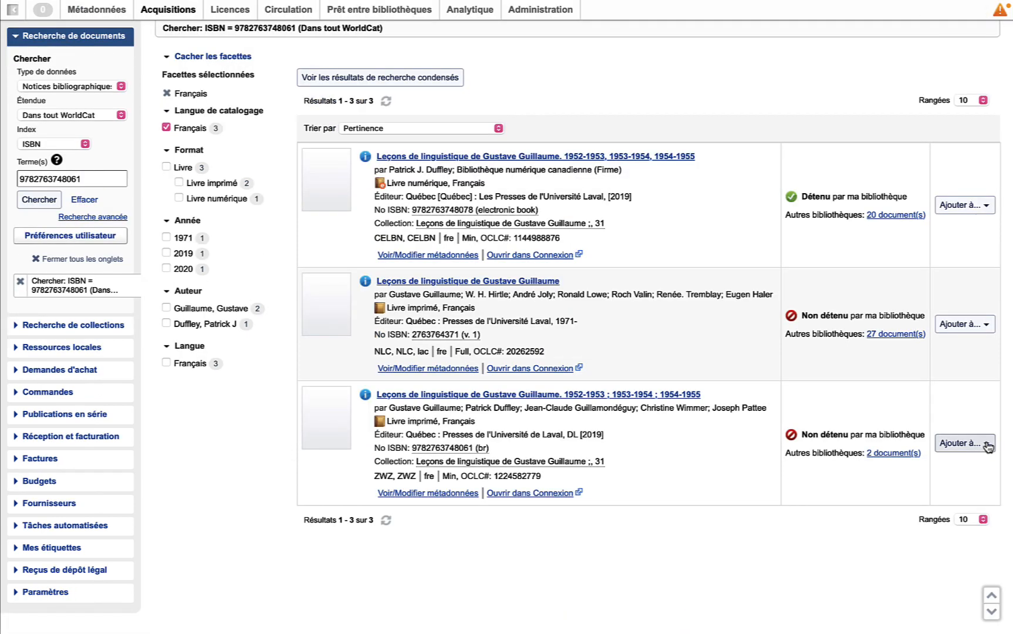
click(989, 444)
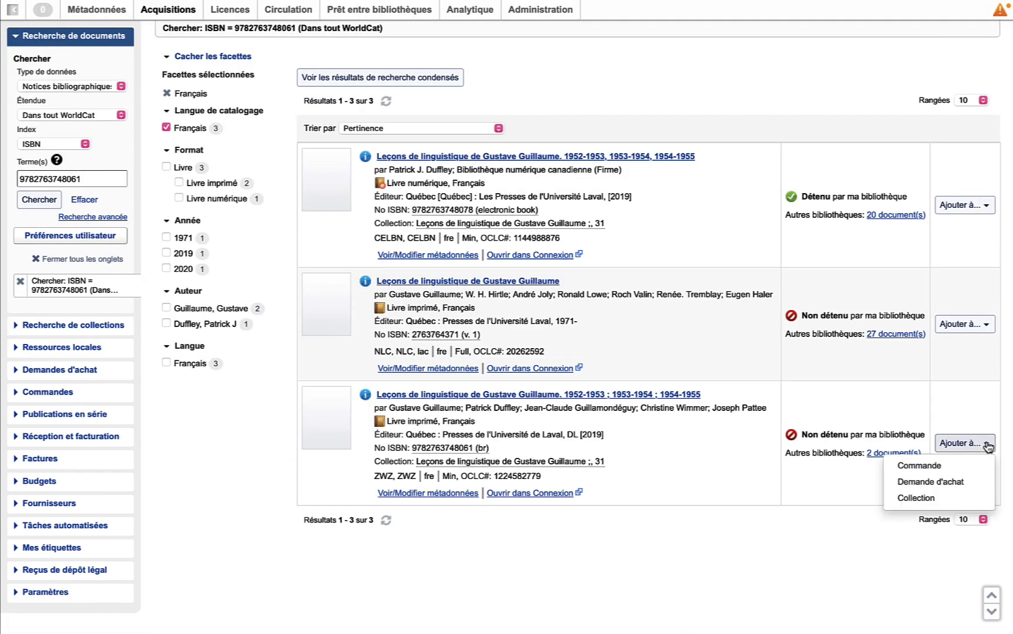
click(920, 466)
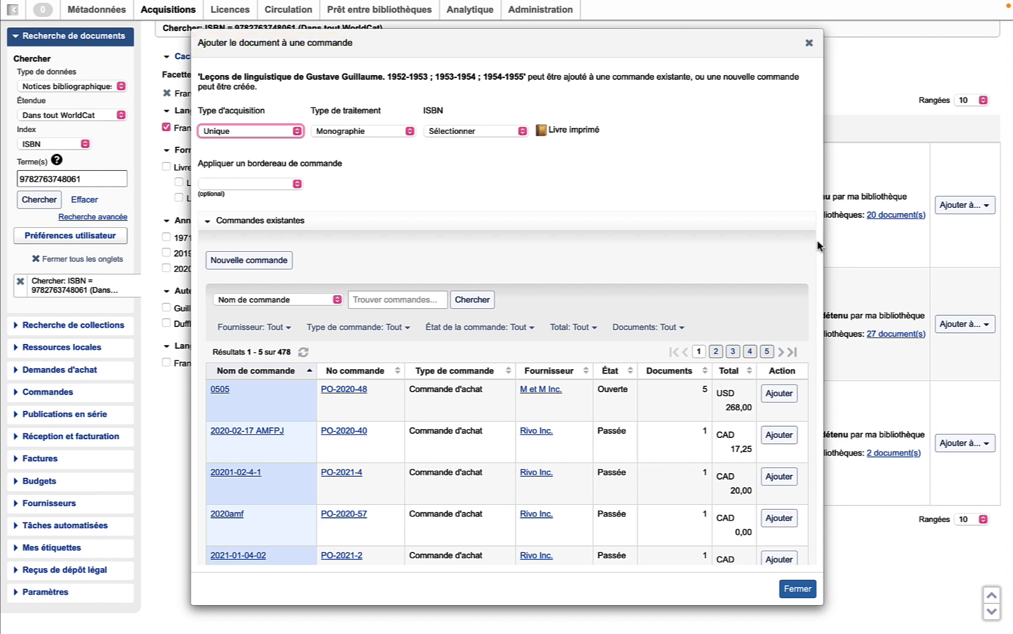
click(295, 132)
click(262, 132)
click(412, 135)
click(382, 134)
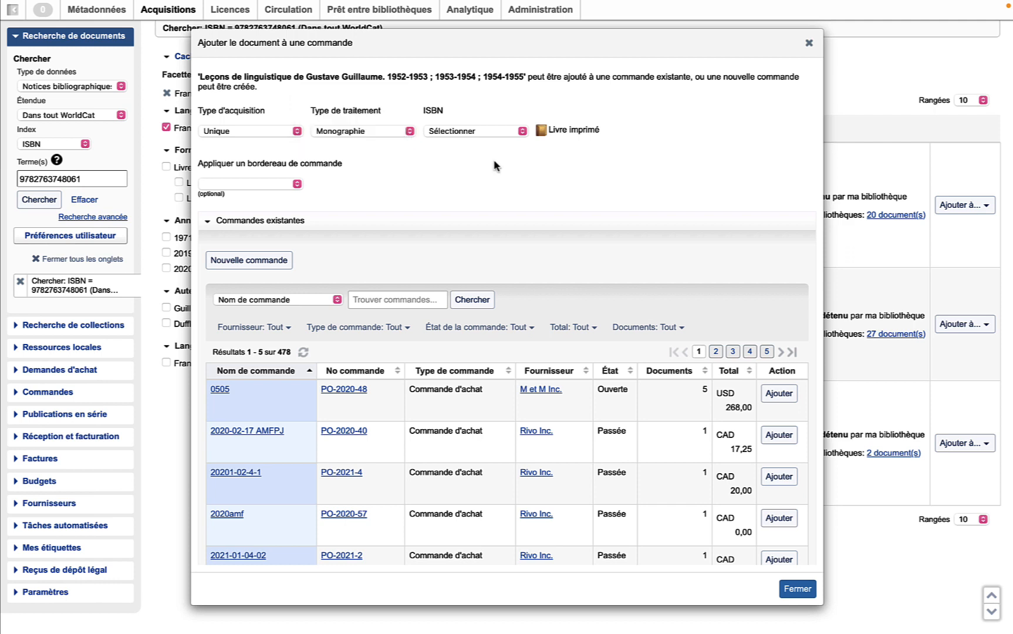
click(522, 133)
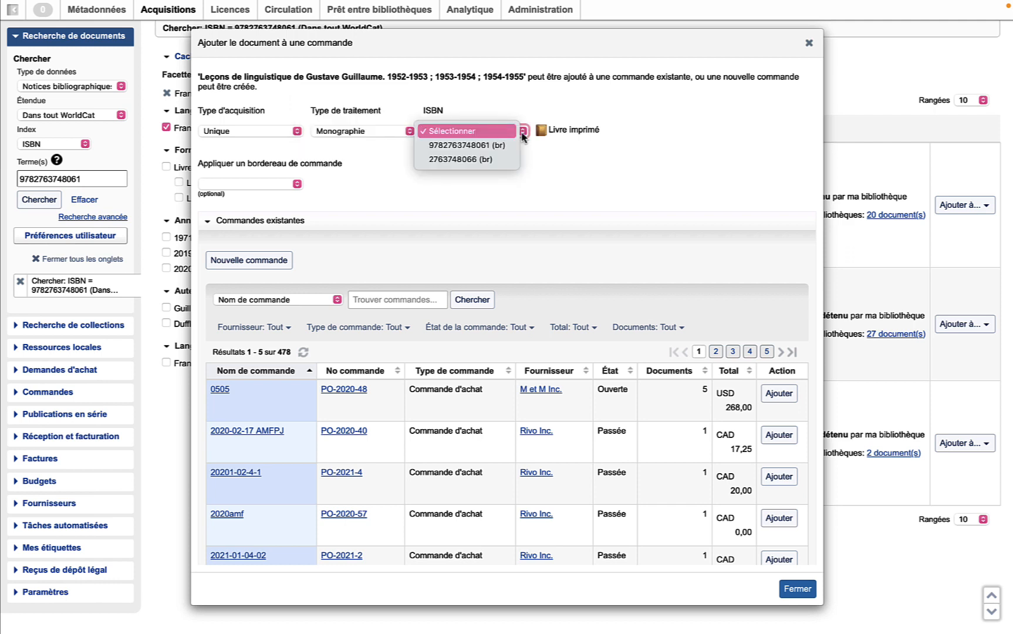
click(495, 149)
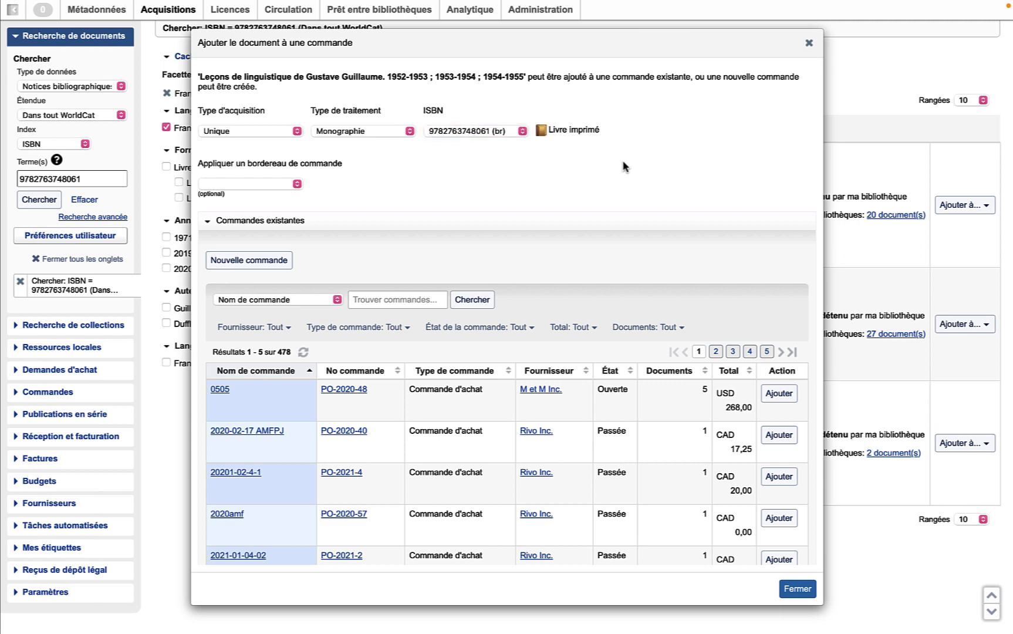
click(297, 184)
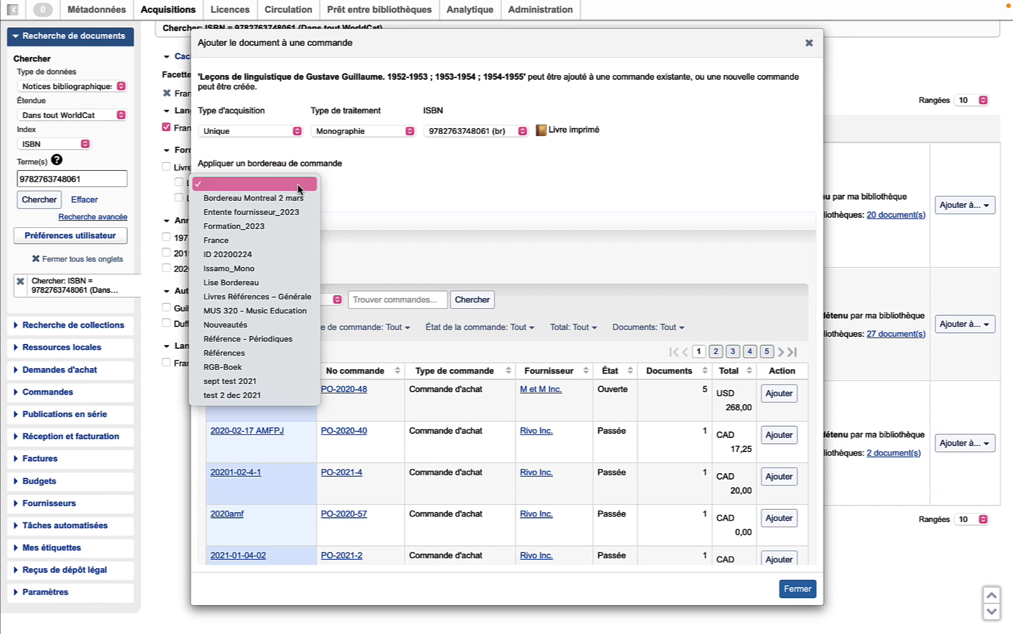
click(275, 227)
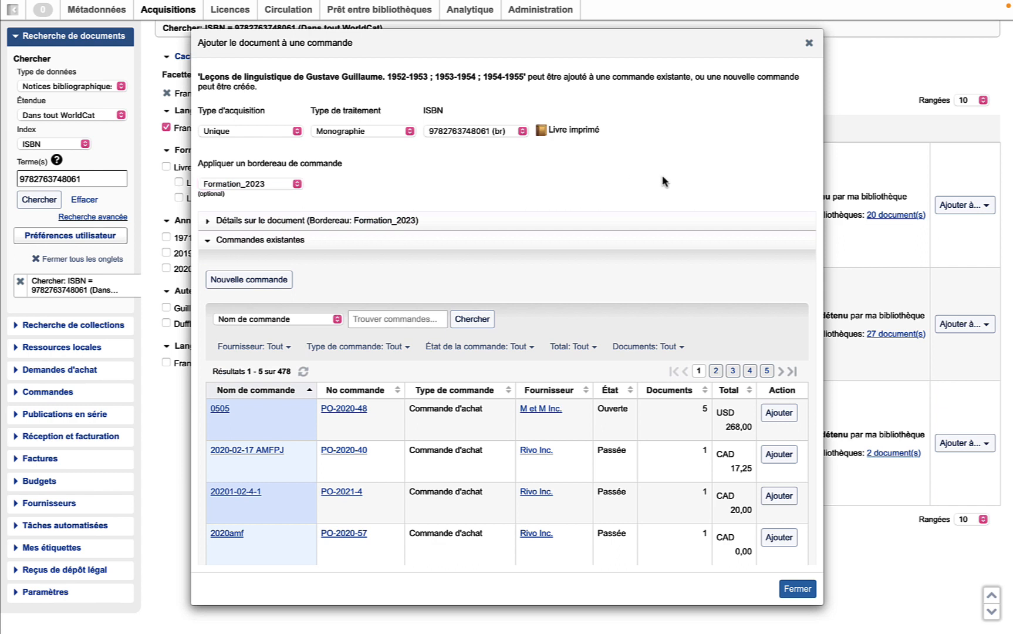
Find the existing order named "Leçons de linguistique" and add the document to it
click(356, 321)
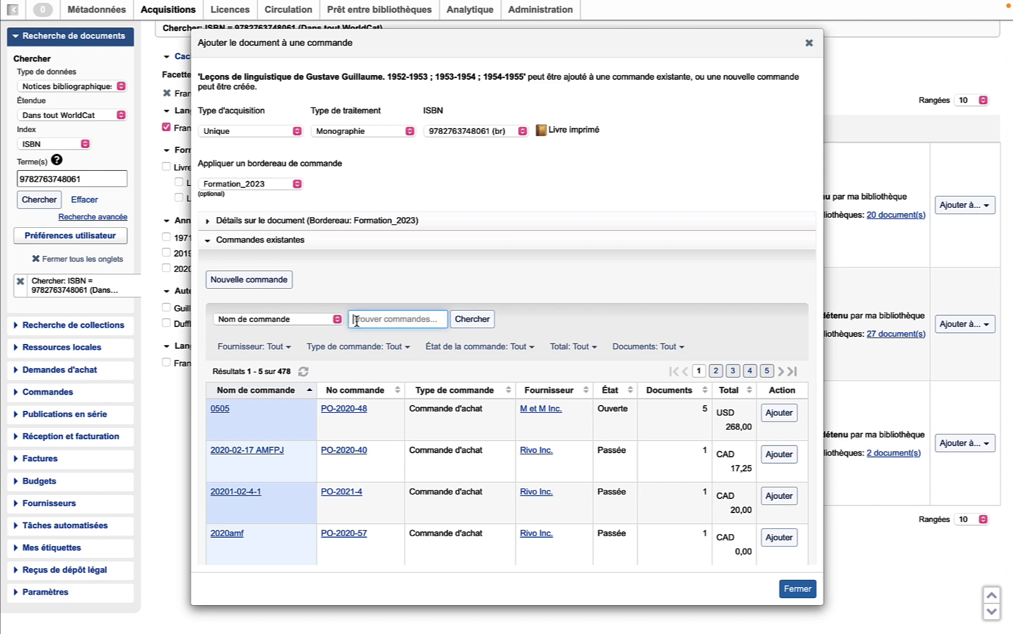
text(Leçons de linguistique)
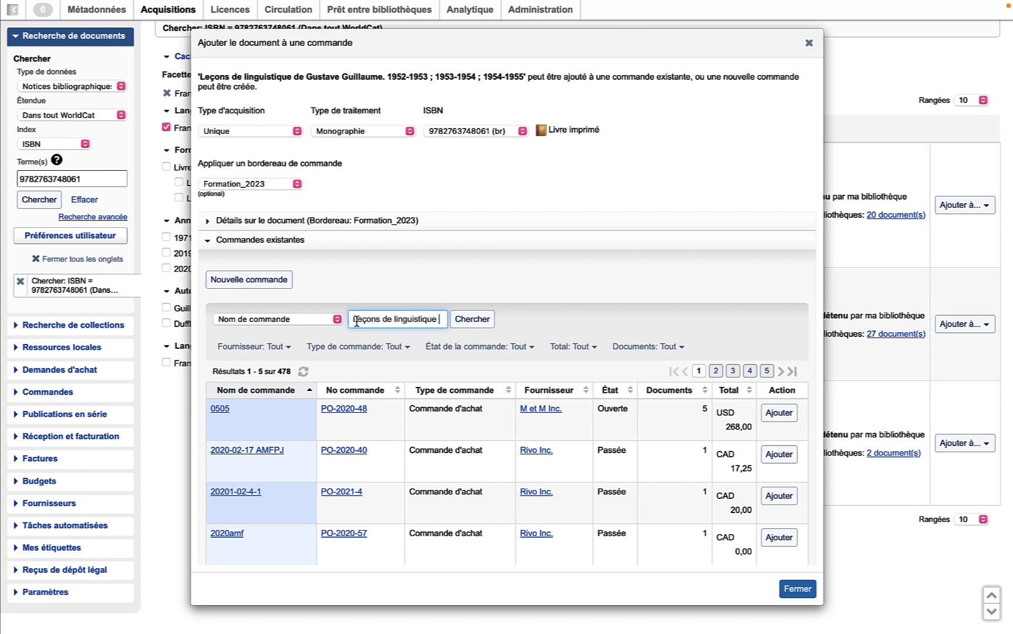
click(472, 321)
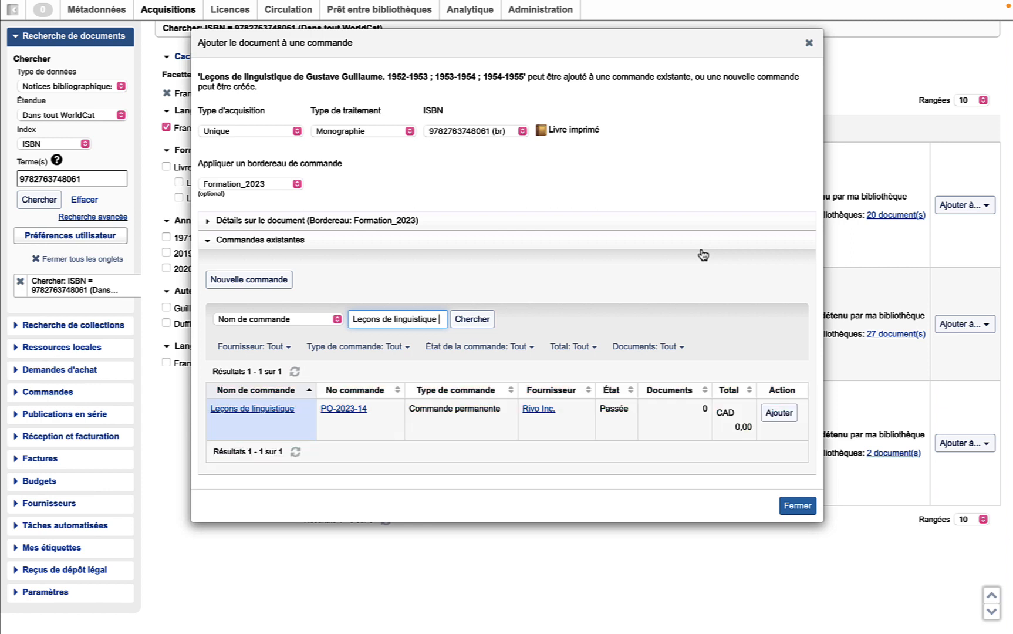
click(779, 413)
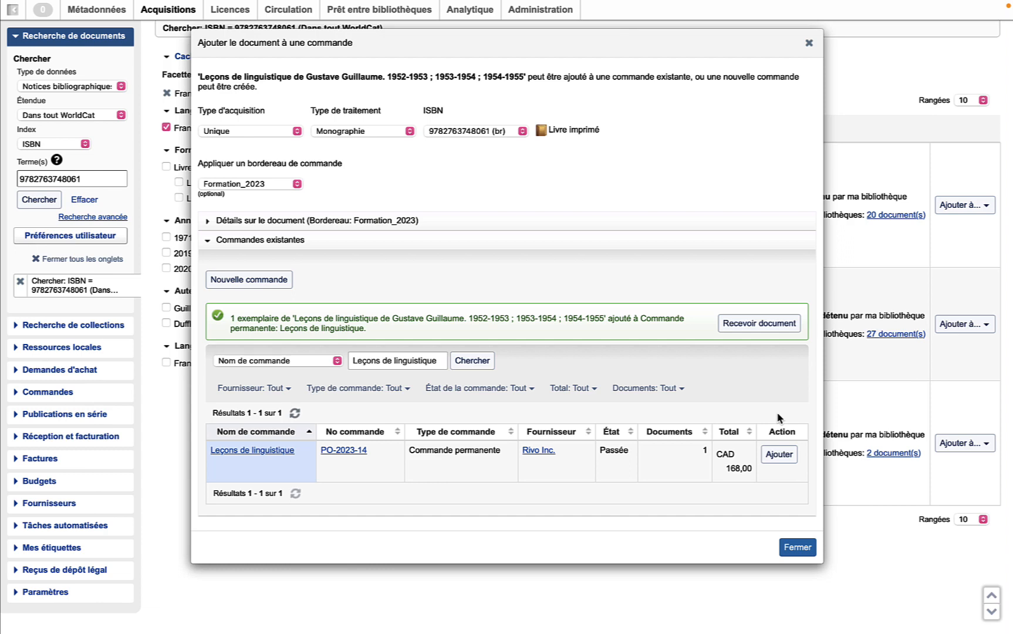
Open the added document for receiving and set the action to Réception et facturation
click(788, 328)
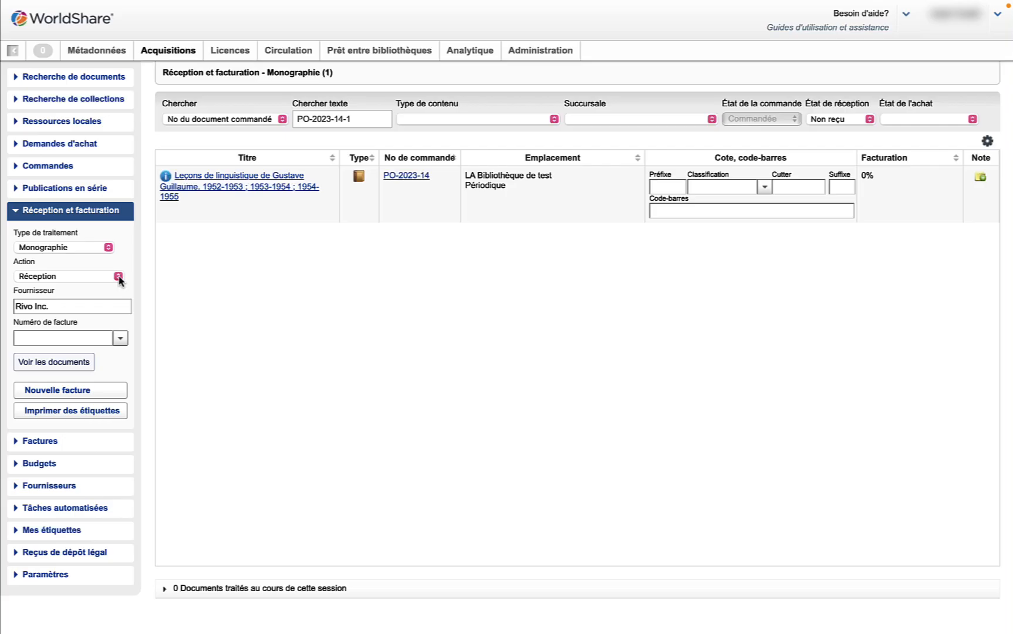
click(118, 275)
click(91, 265)
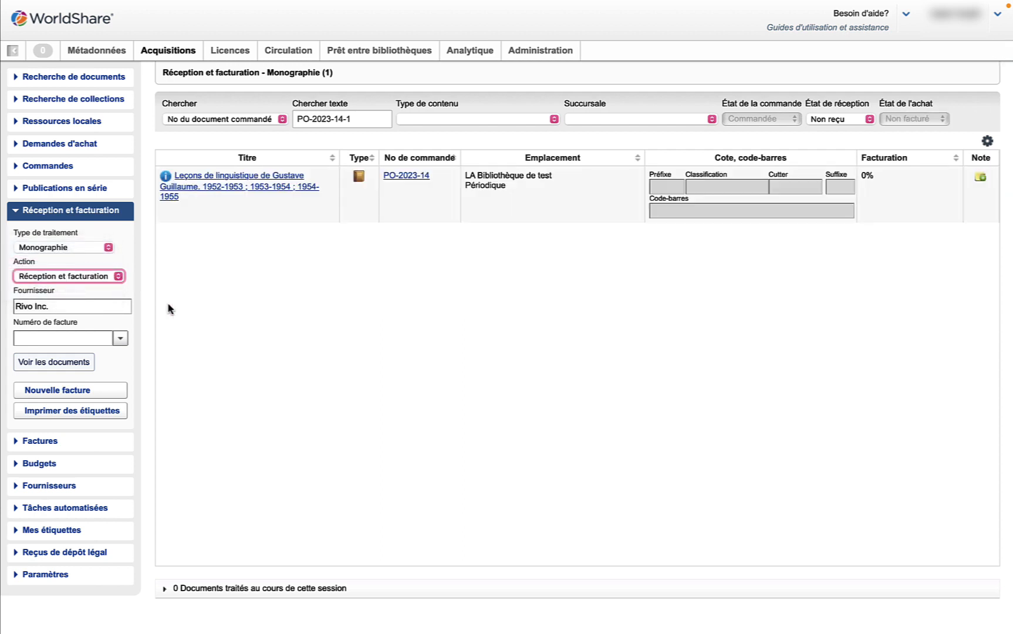
Create a new invoice with the invoice number and the supplier Rivo Inc., and save it
click(112, 391)
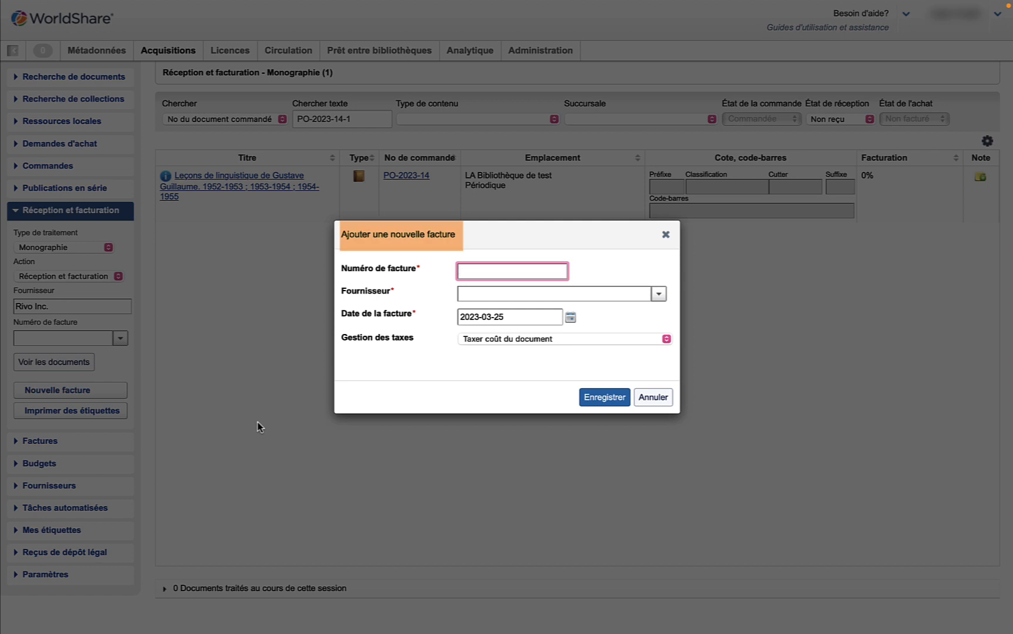
text(OI3335333)
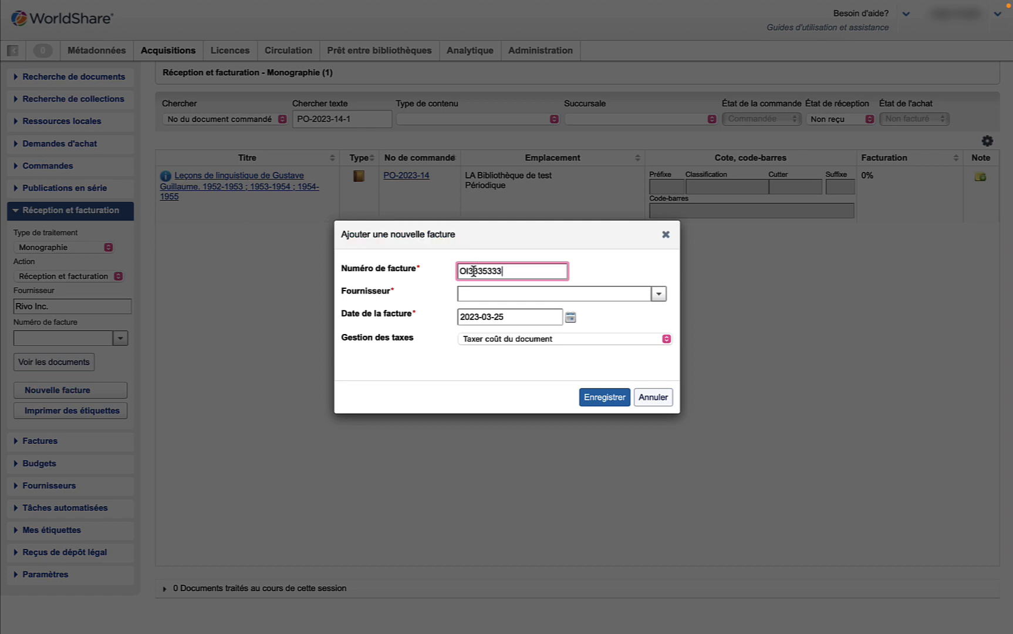
click(466, 295)
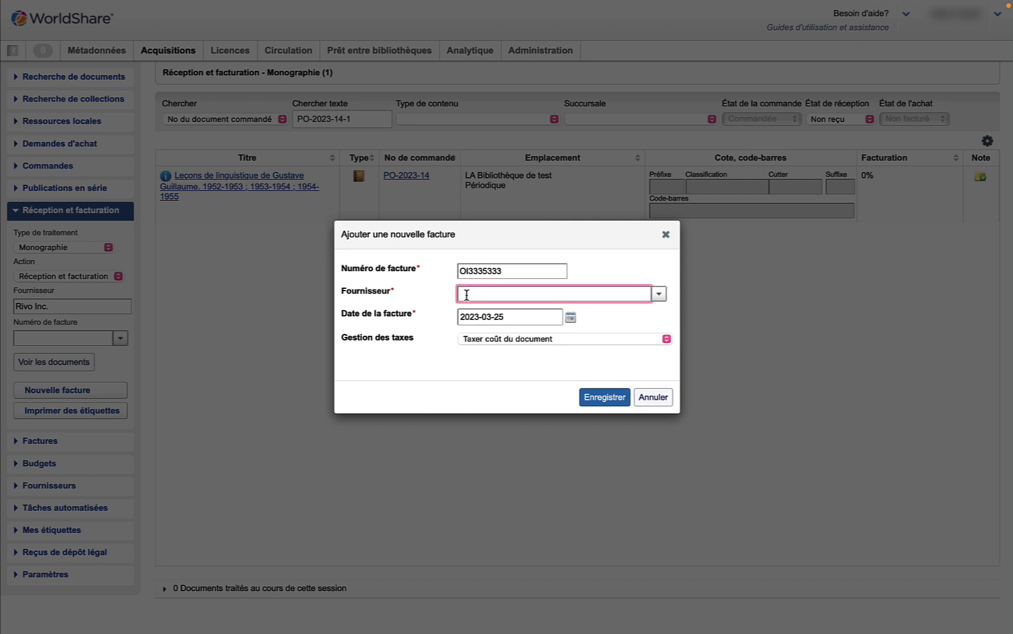
text(rivo)
click(476, 314)
drag(438, 242, 436, 244)
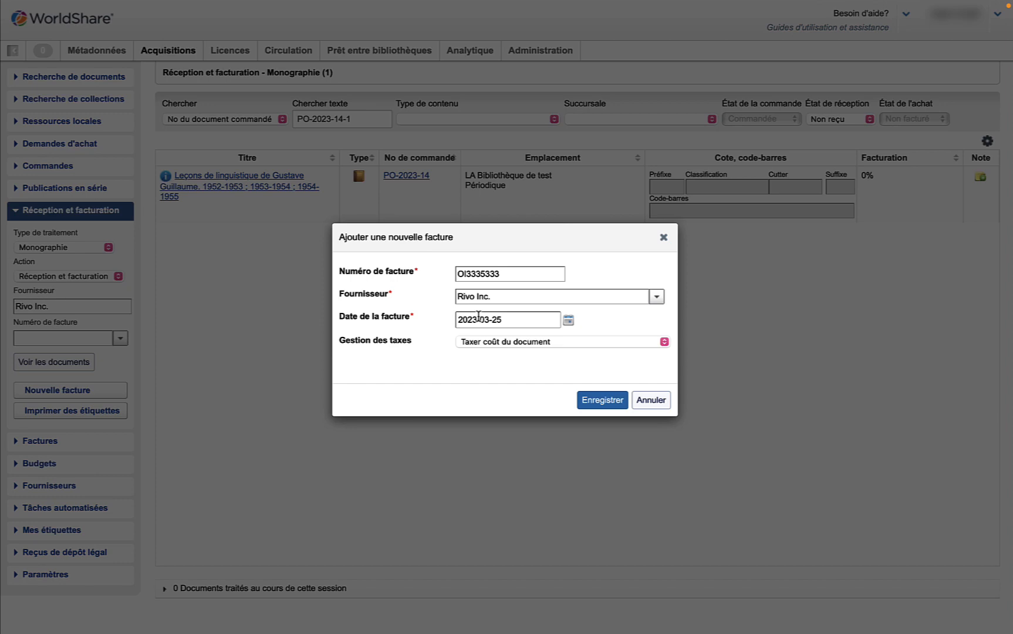
click(601, 402)
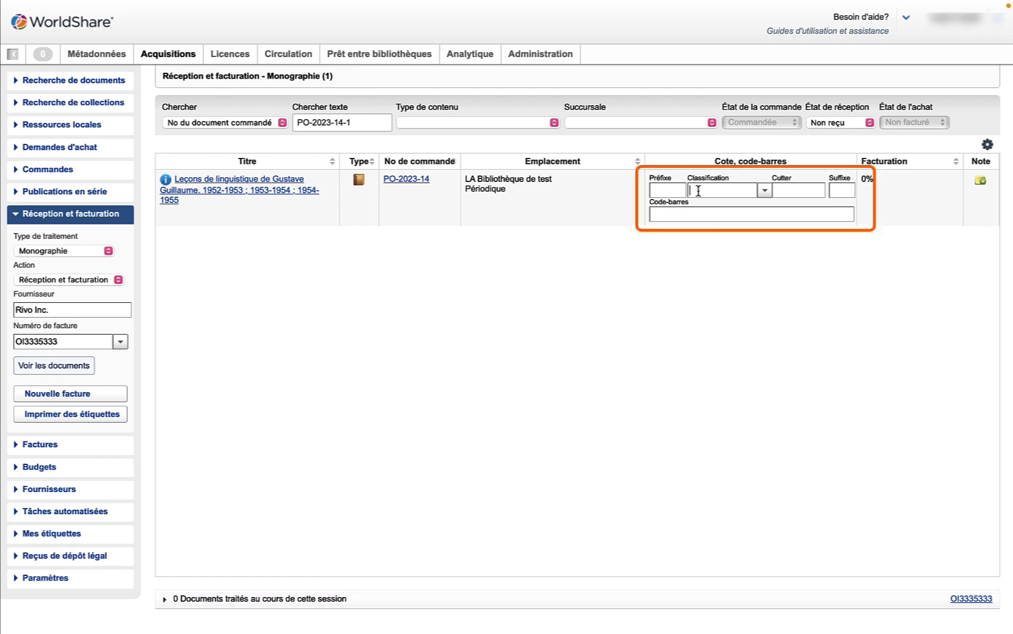
click(697, 189)
text(PC2073 .D84 2019)
key(Tab)
click(631, 327)
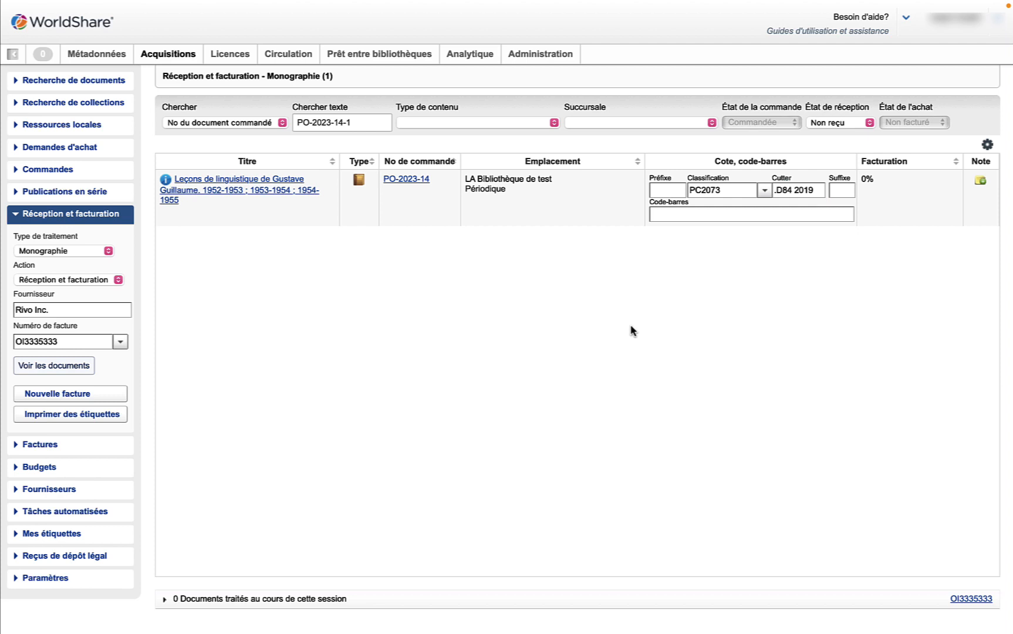
click(658, 214)
key(super+v)
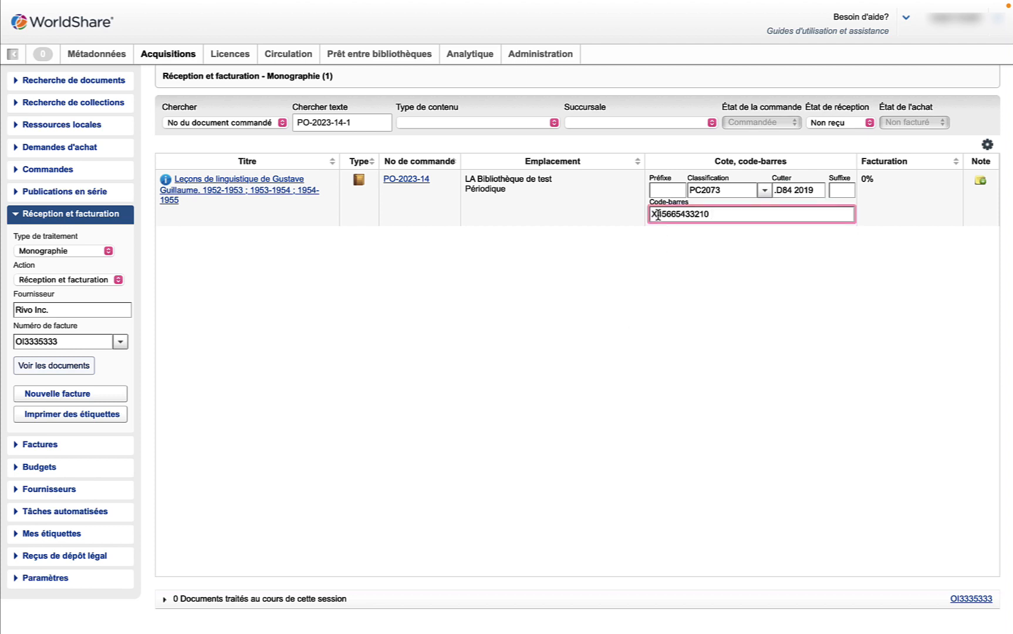
key(Return)
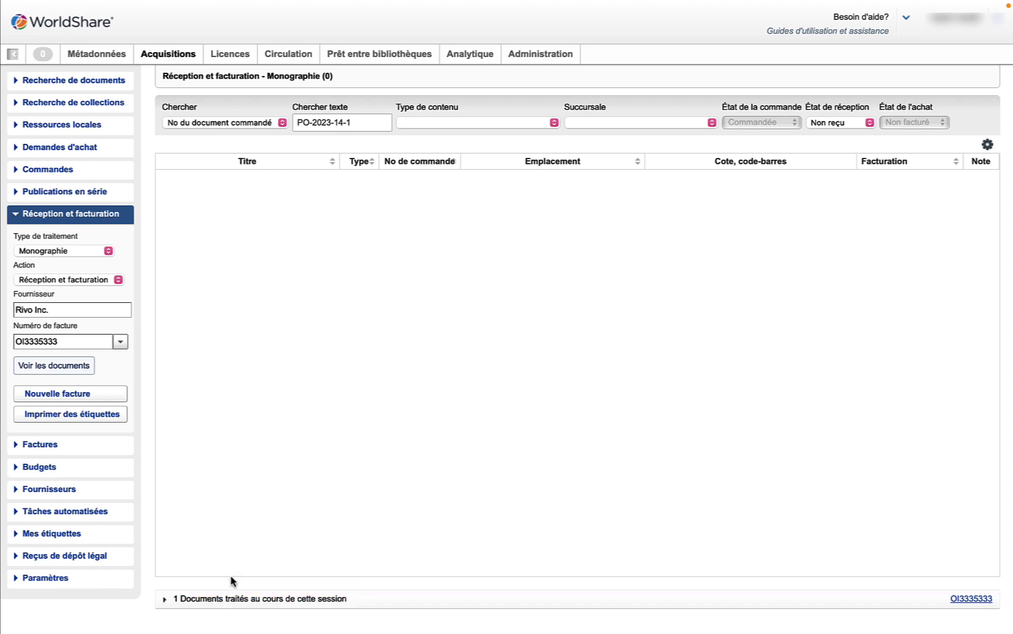
click(165, 600)
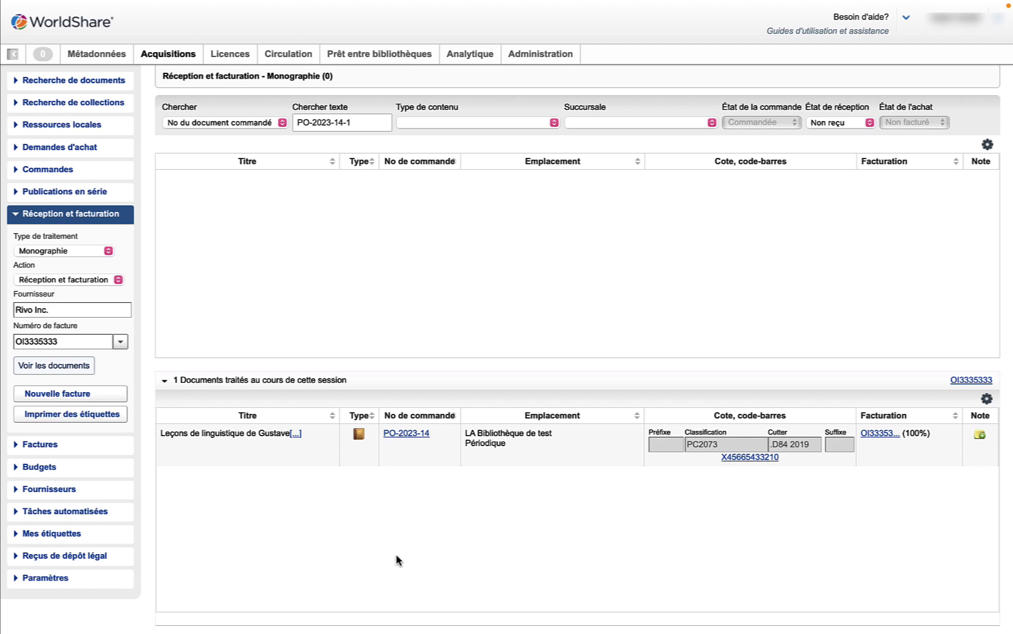
click(120, 82)
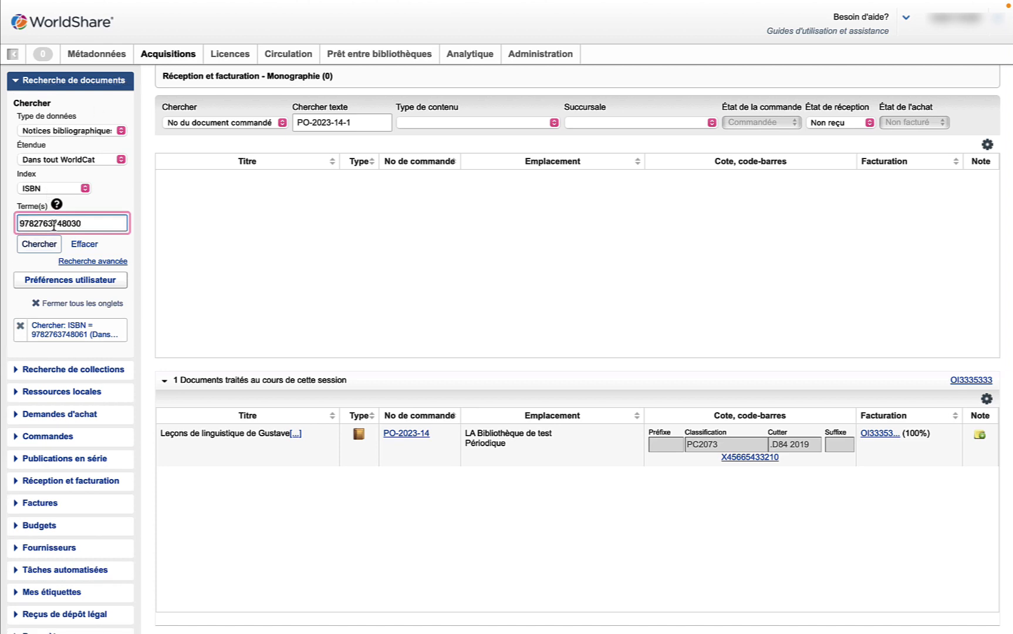
click(52, 247)
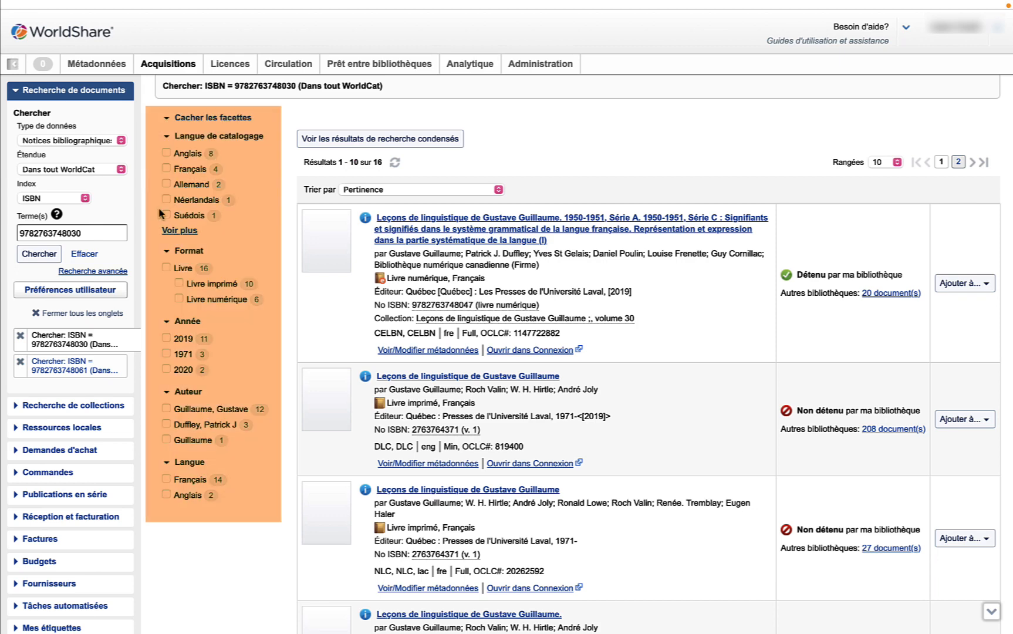
click(166, 169)
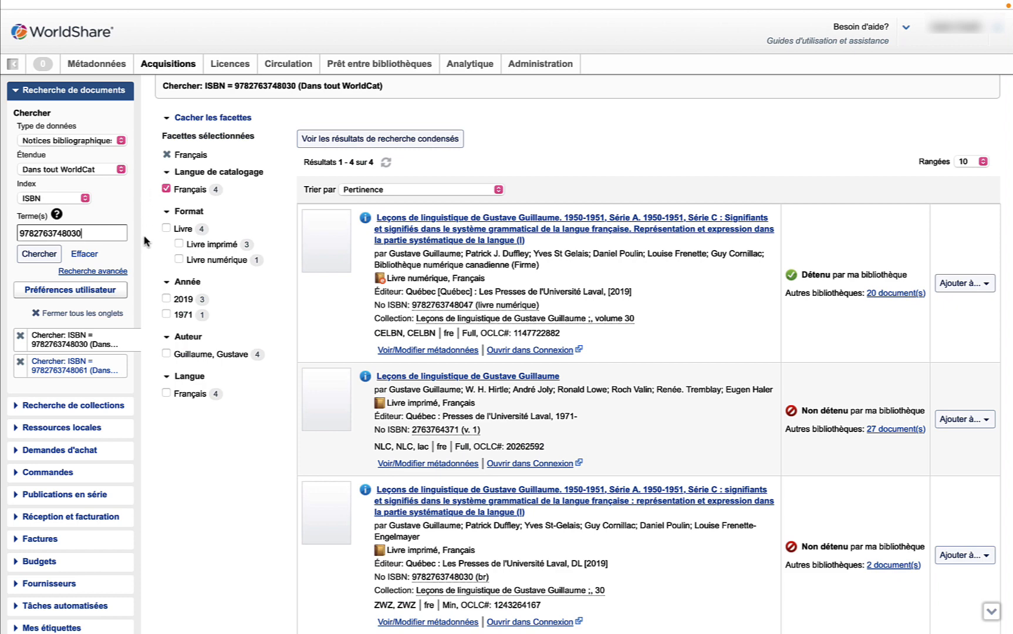
scroll(425, 446, down, 2)
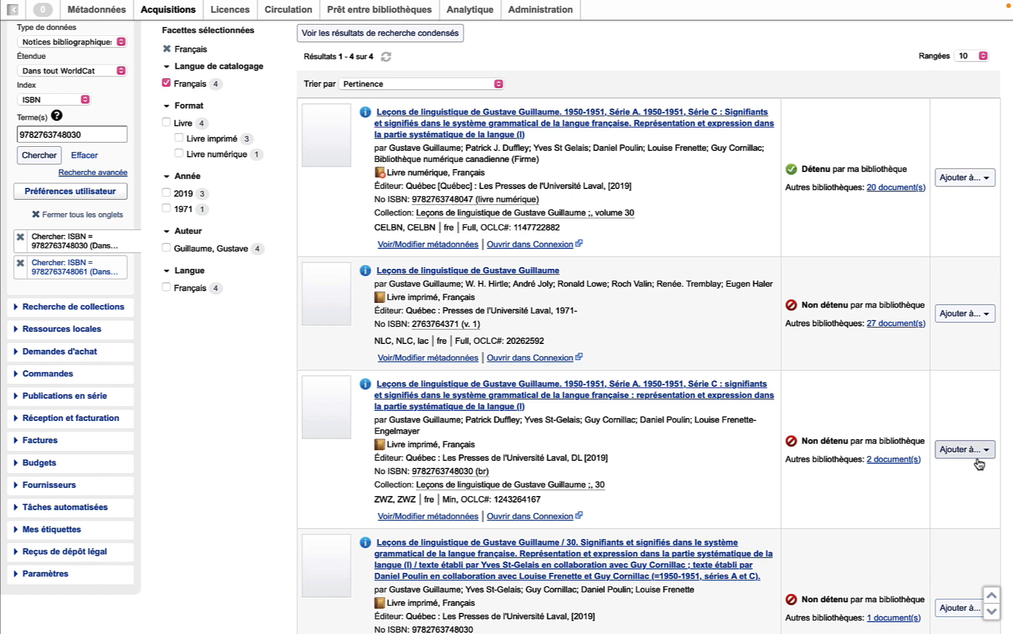
click(984, 451)
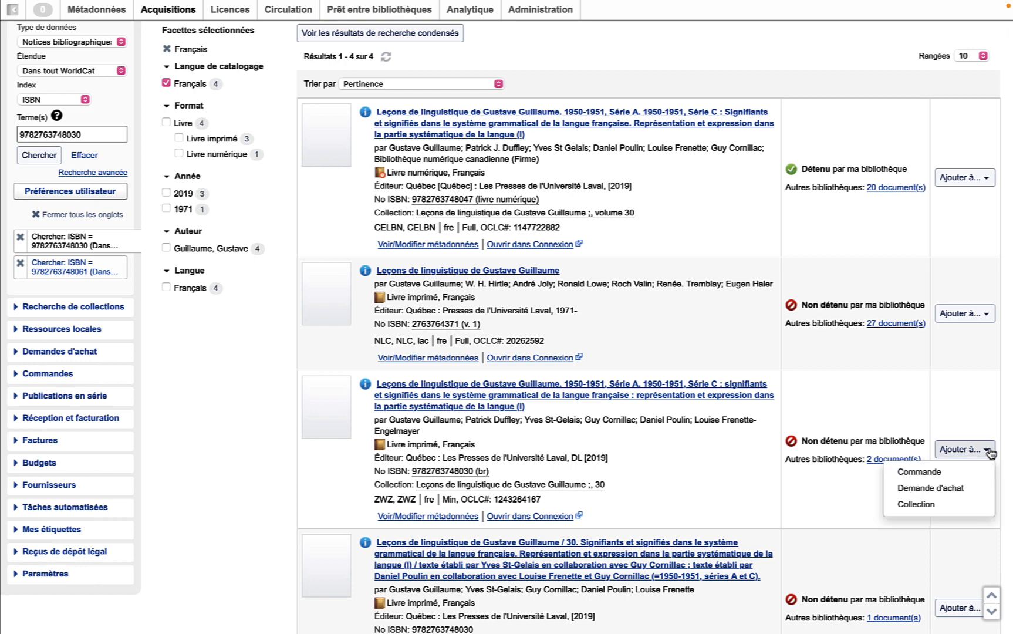
click(920, 472)
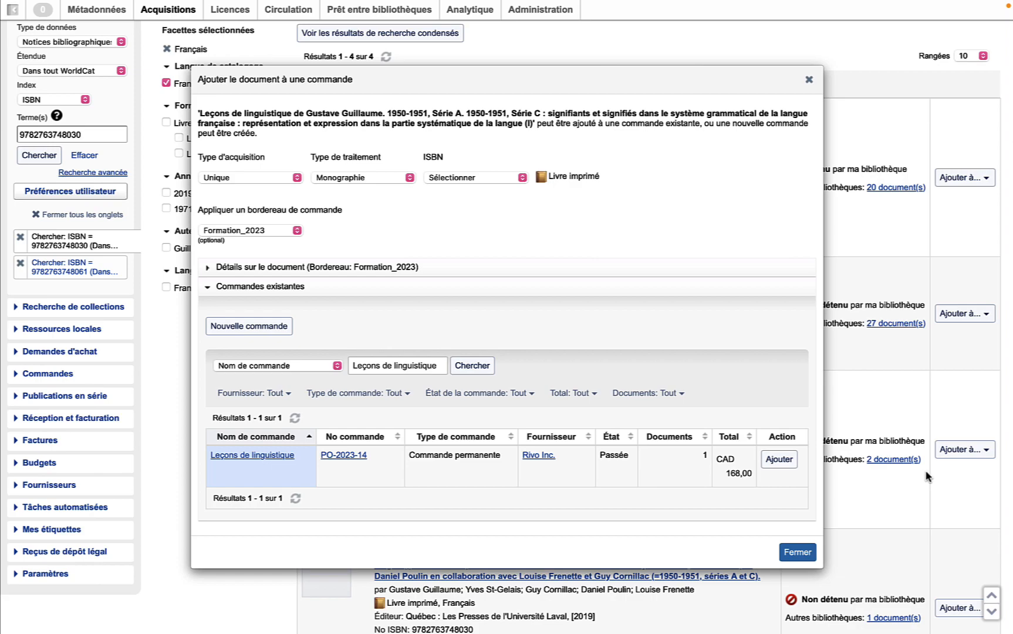
click(781, 461)
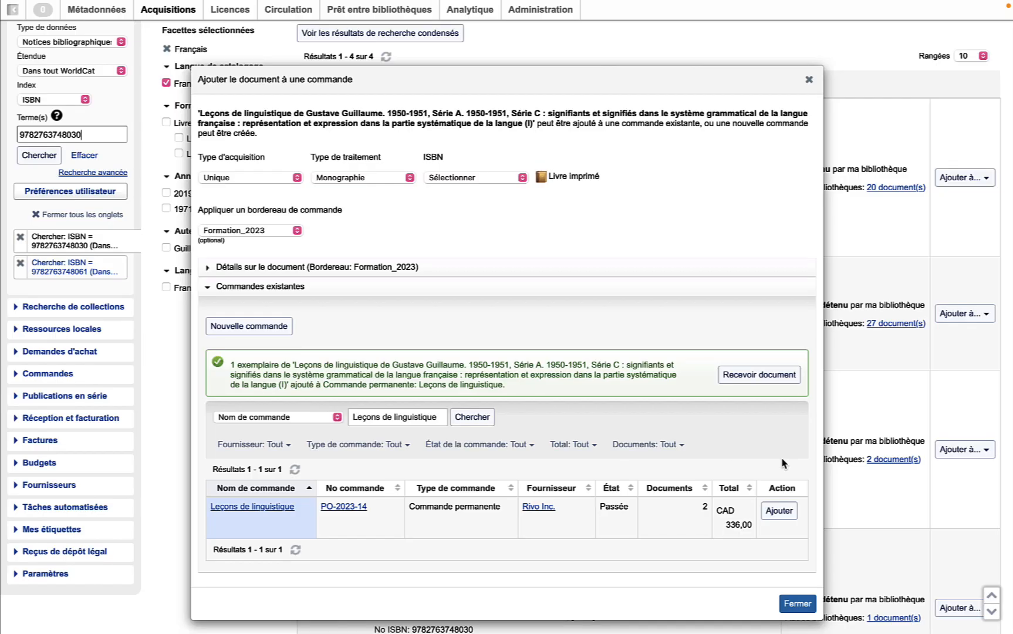
Open the newly added 1950-1951 volume for receiving and set the action to Réception et facturation
click(788, 379)
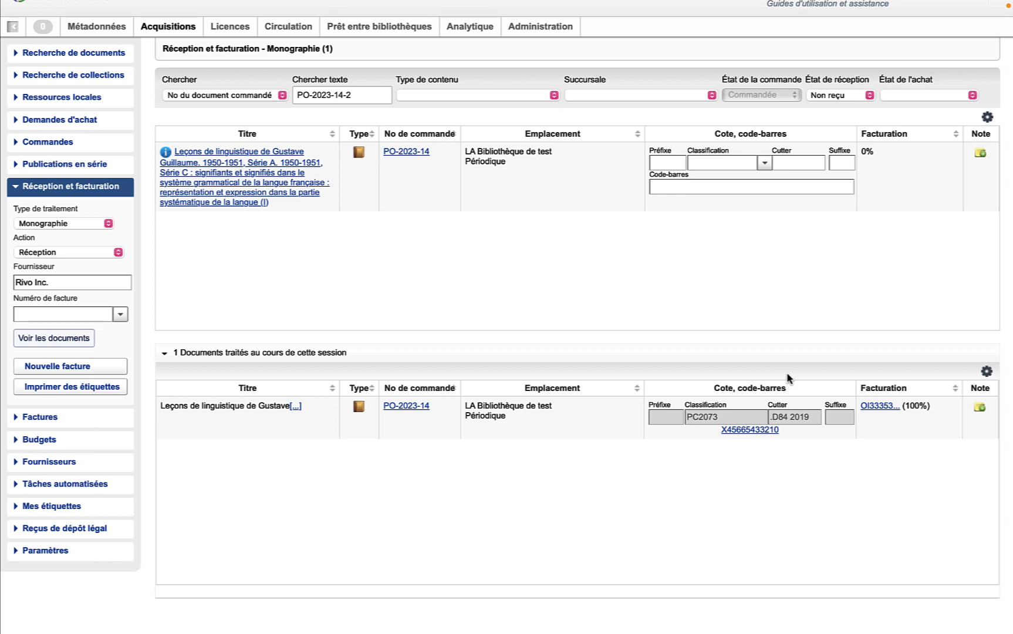
click(117, 253)
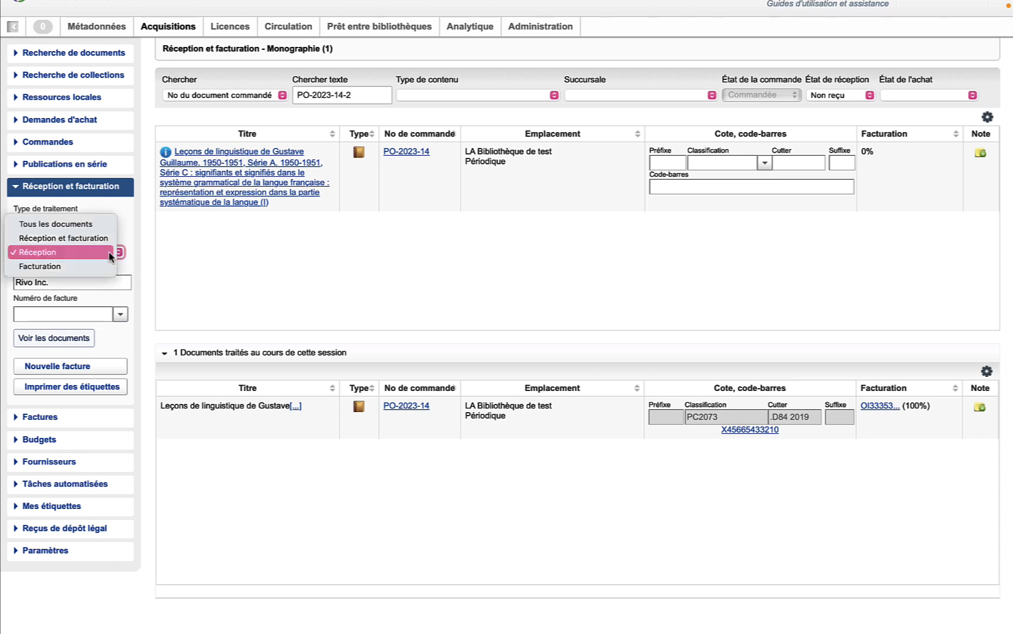
click(93, 238)
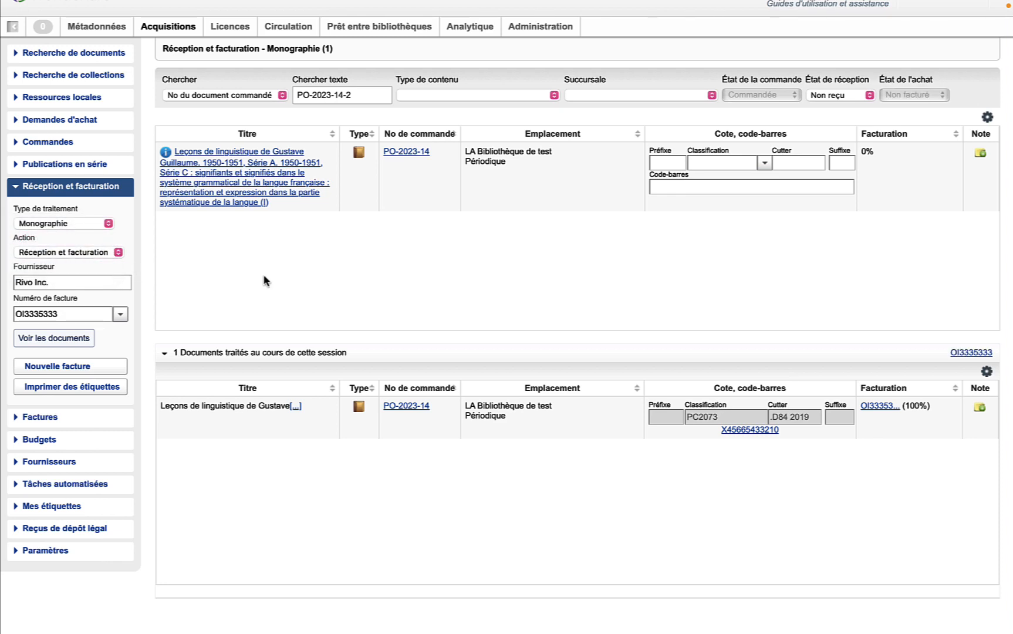
click(703, 160)
text(PC2073)
key(Tab)
text(.D84 2019)
click(660, 186)
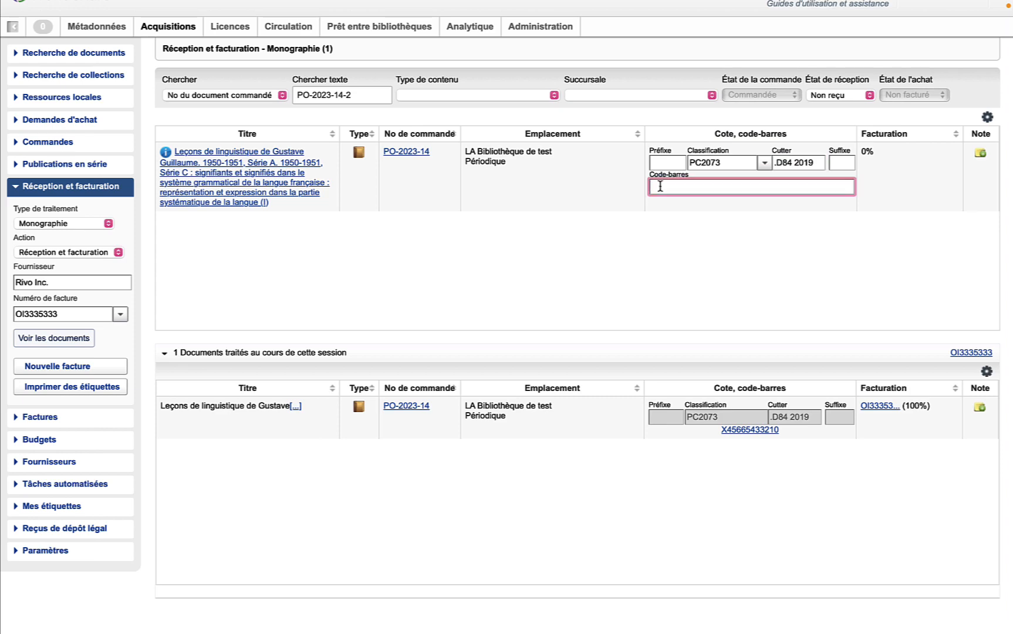
text(X45665433211)
key(Return)
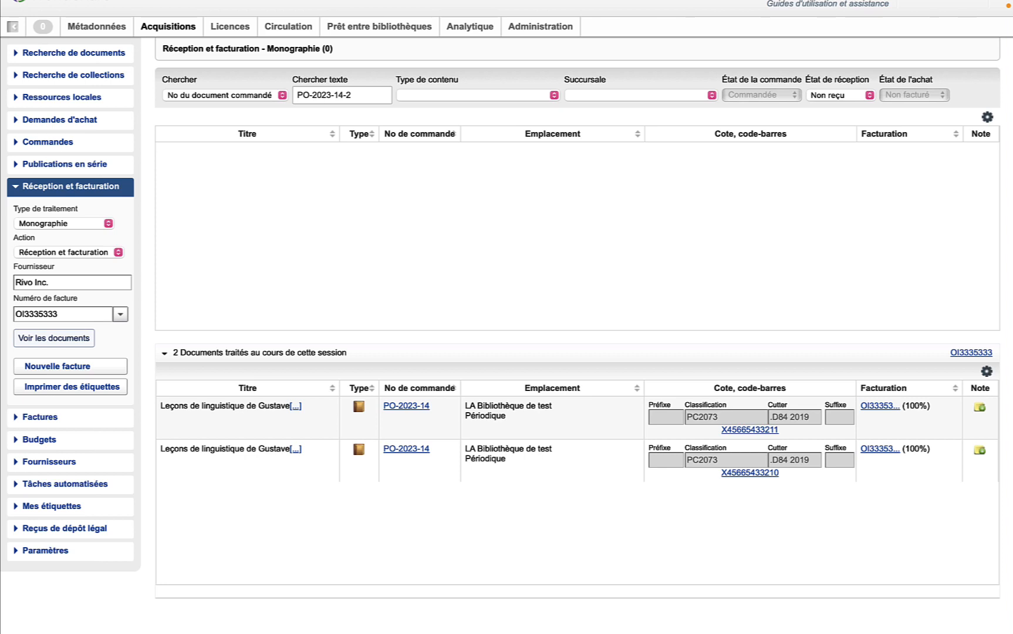
Open the invoice and give both volumes the budget item Arts - monographies and a unit price of 210,00
click(879, 405)
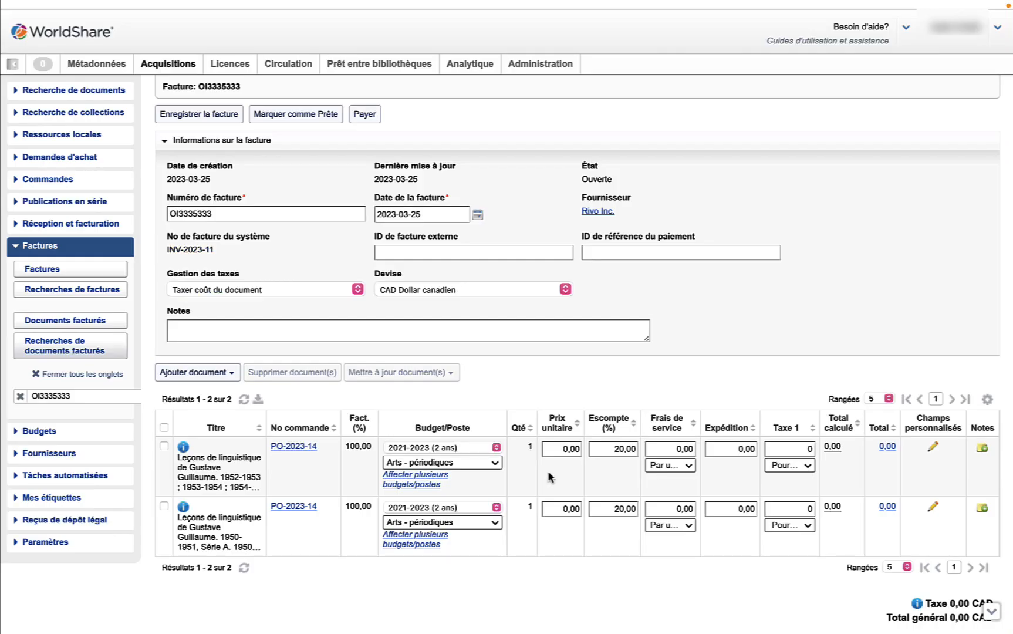
scroll(549, 476, down, 1)
click(557, 449)
text(21)
click(557, 482)
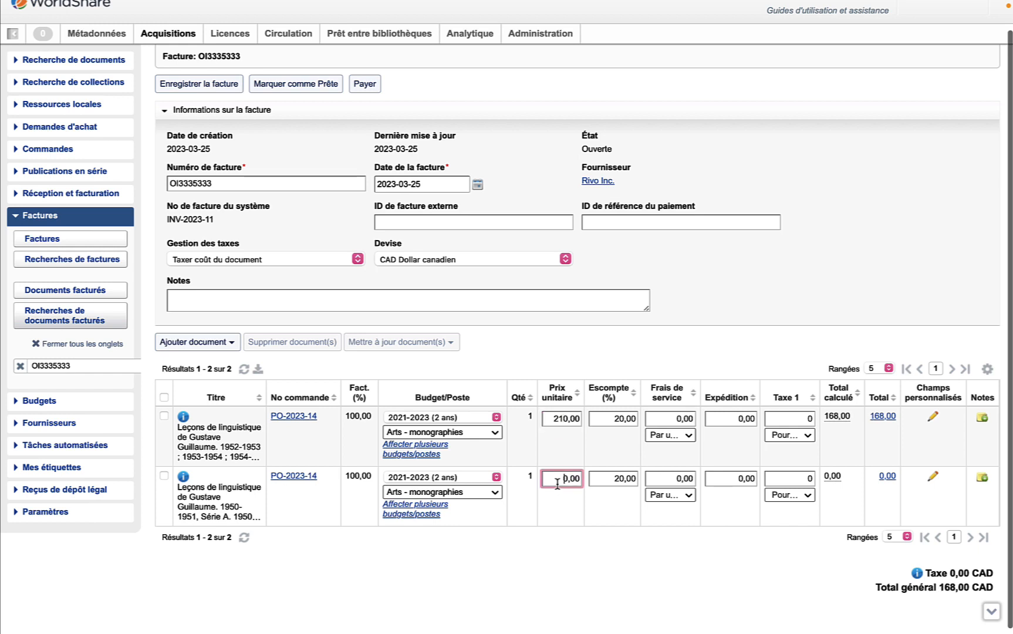
text(210)
click(557, 559)
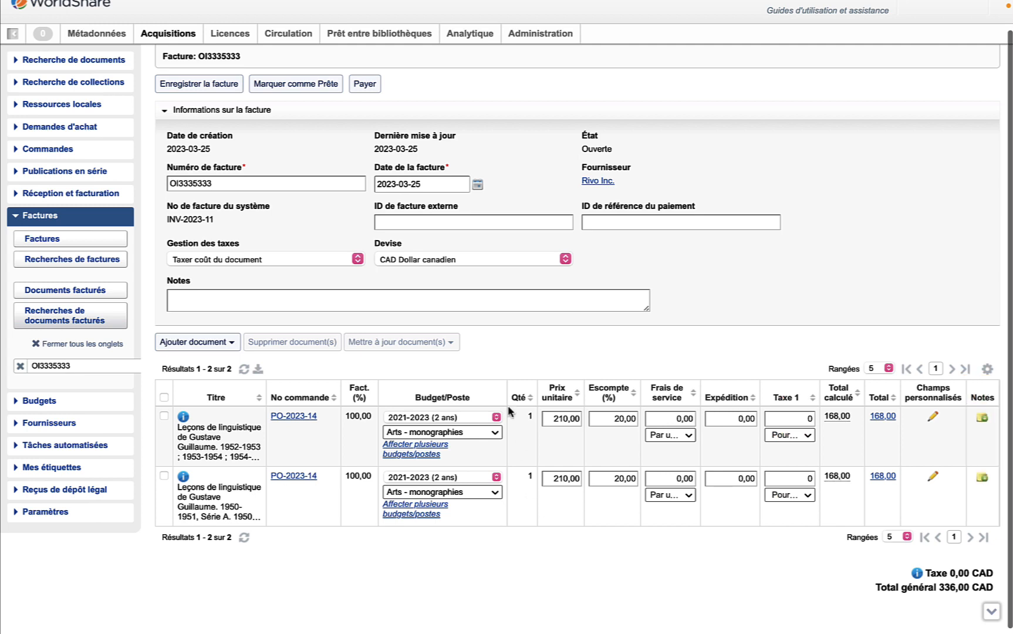
Pay the invoice, keeping the proposed payment date and leaving the payment reference and external invoice IDs empty
click(369, 85)
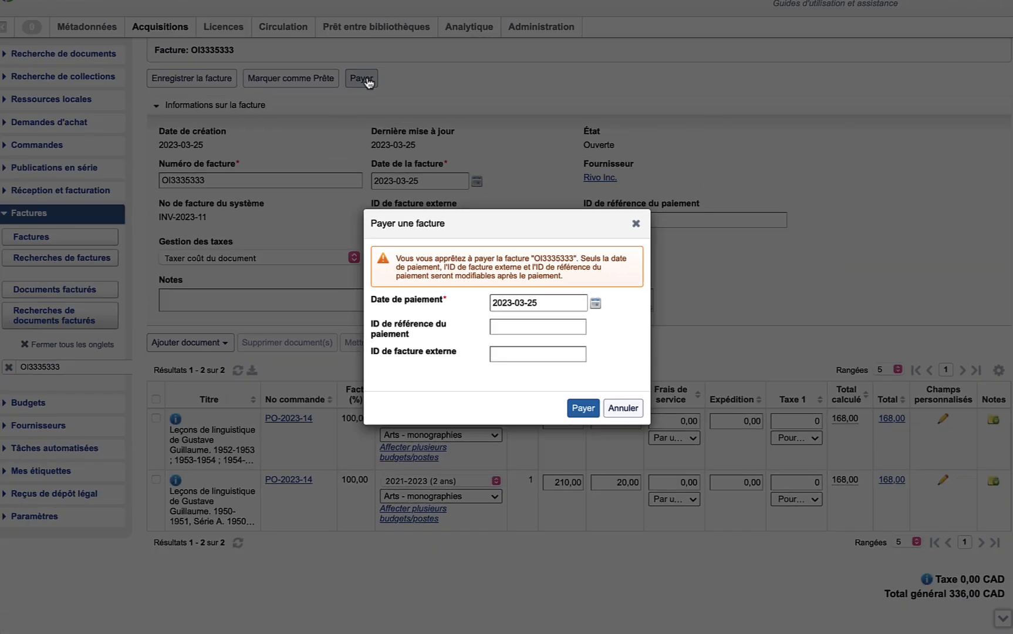
click(570, 405)
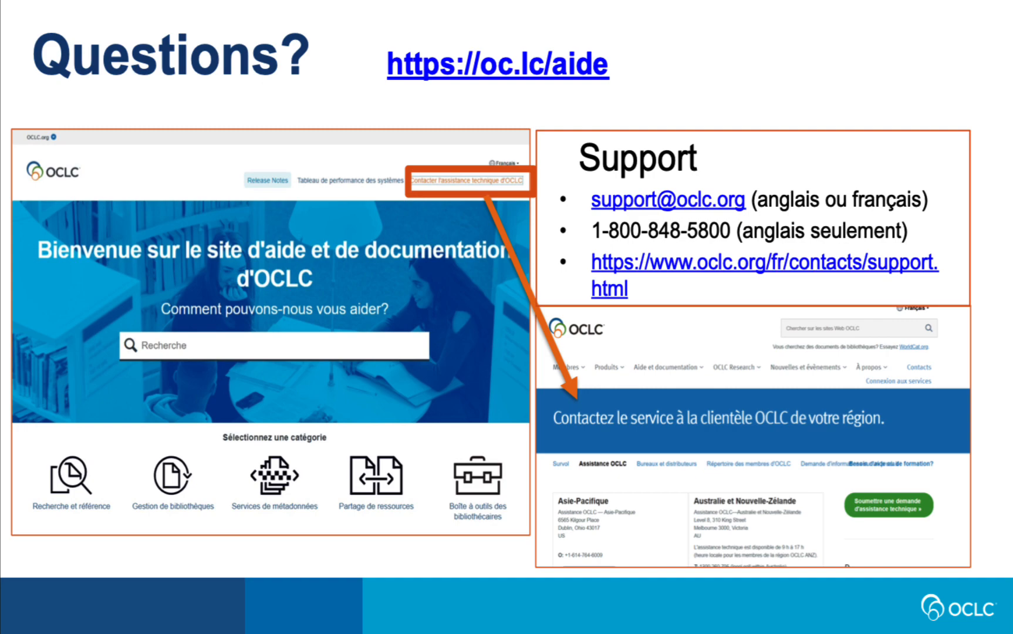
key(Right)
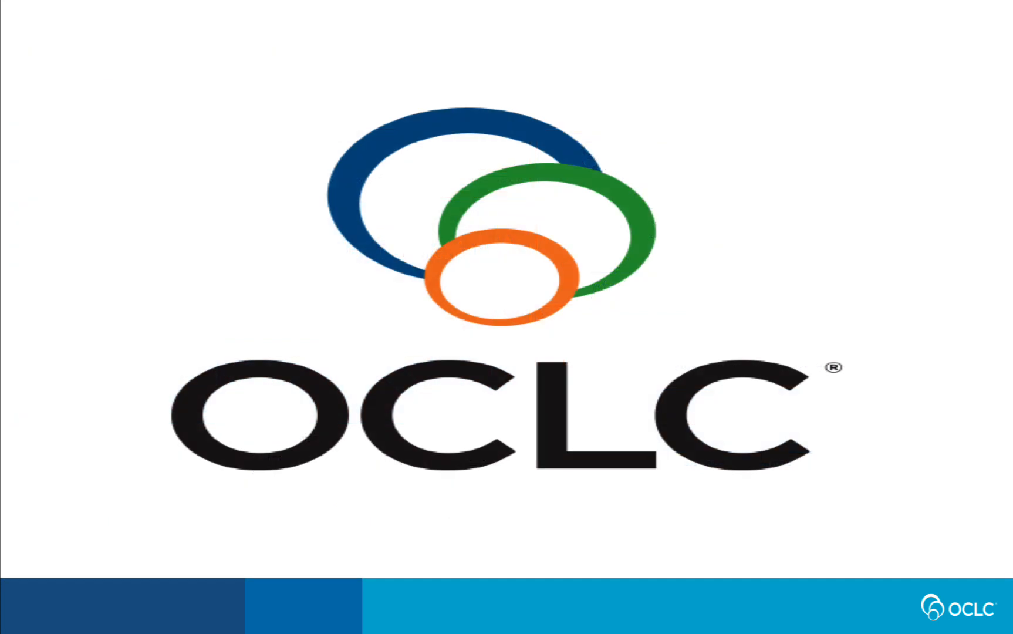